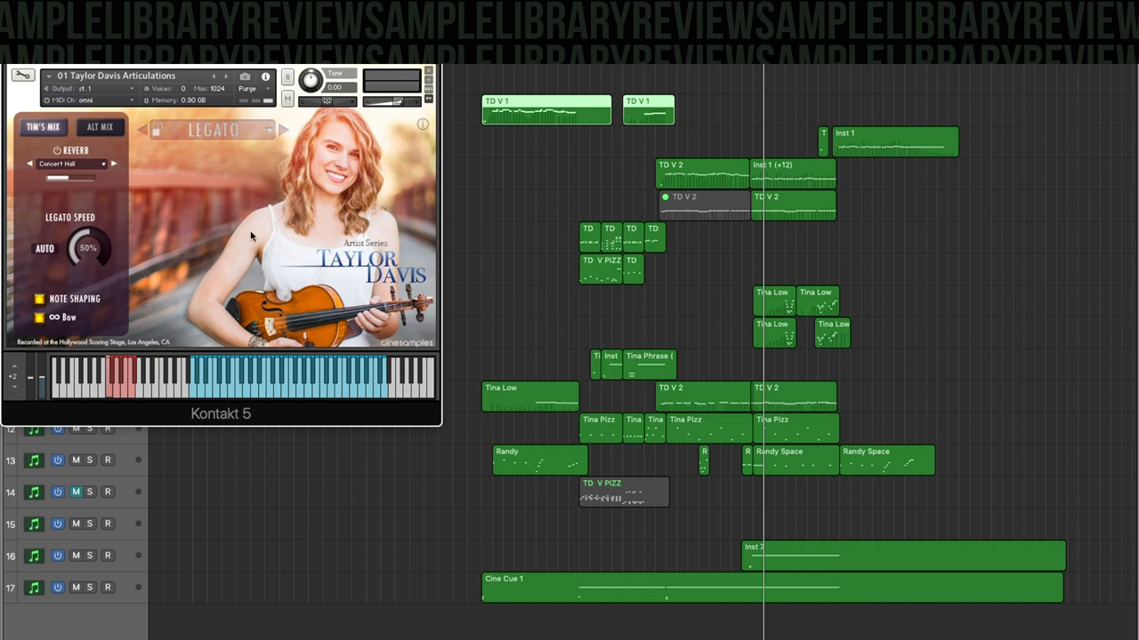
left_click_drag(237, 34, 236, 132)
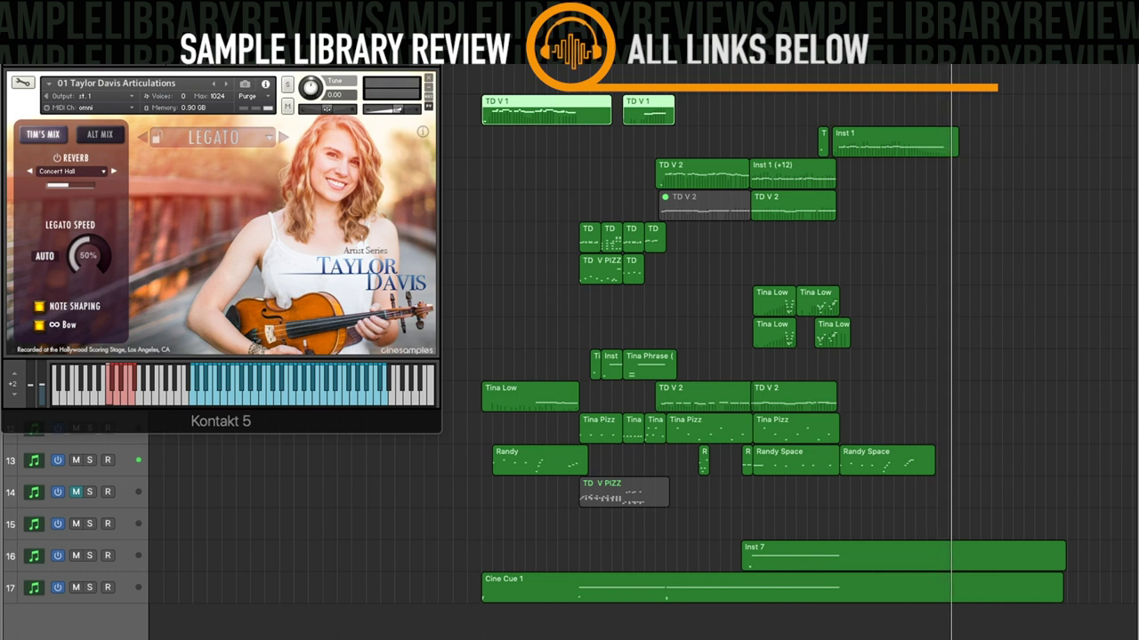
left_click_drag(304, 40, 303, 148)
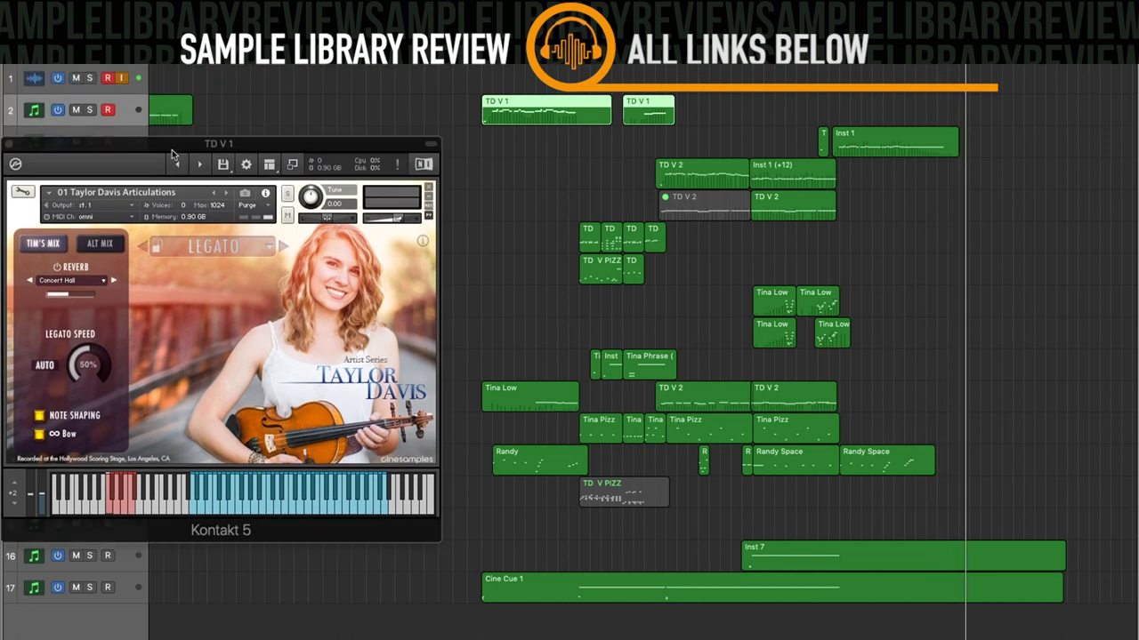
- Stop playback at the start and solo track 2 (TD V 1), moving the Kontakt window aside
left_click_drag(186, 154, 186, 56)
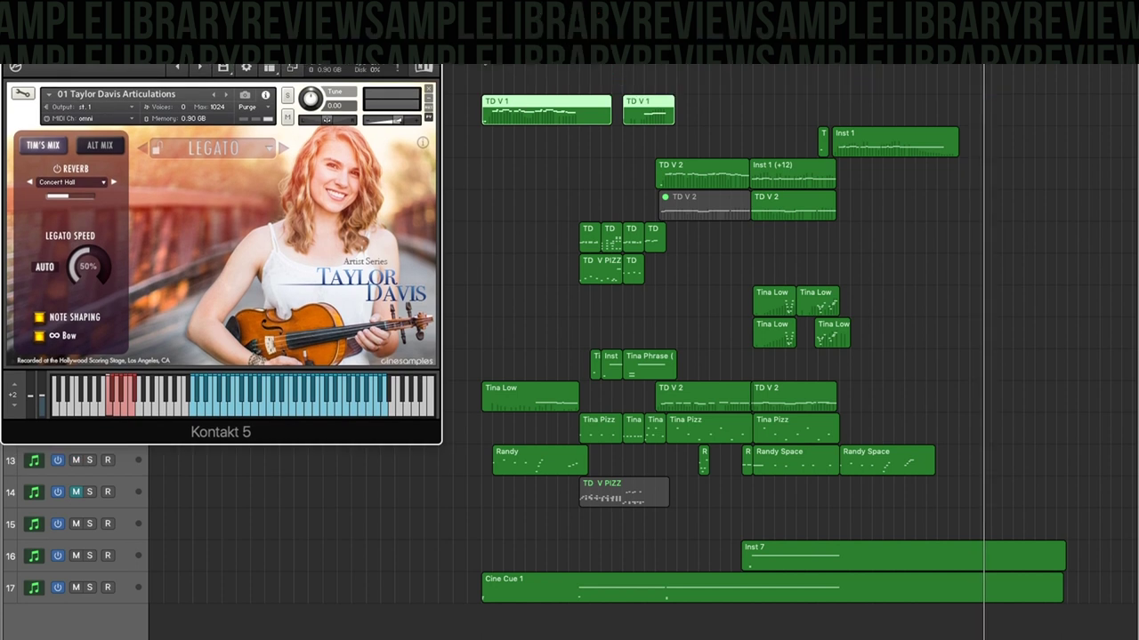
key("space")
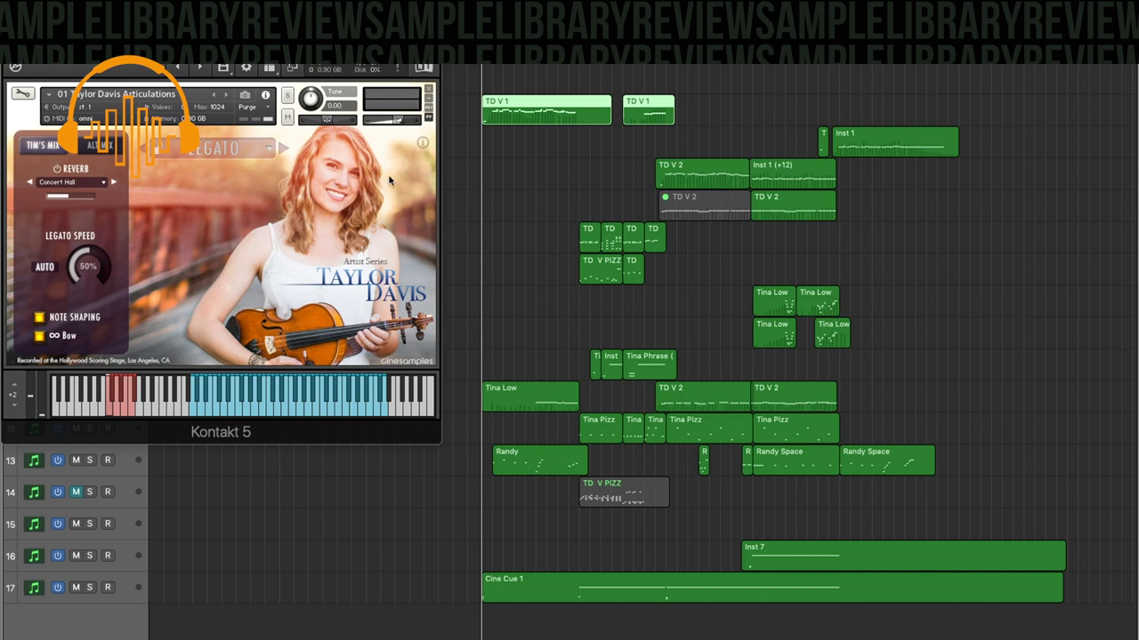
left_click_drag(290, 47, 290, 209)
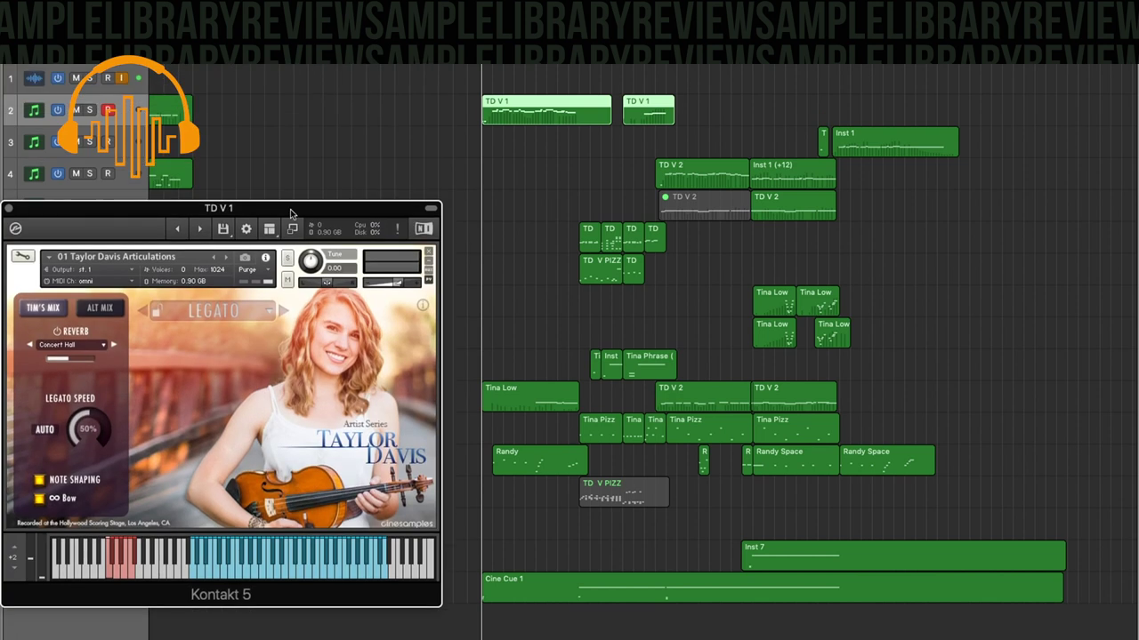
left_click(93, 113)
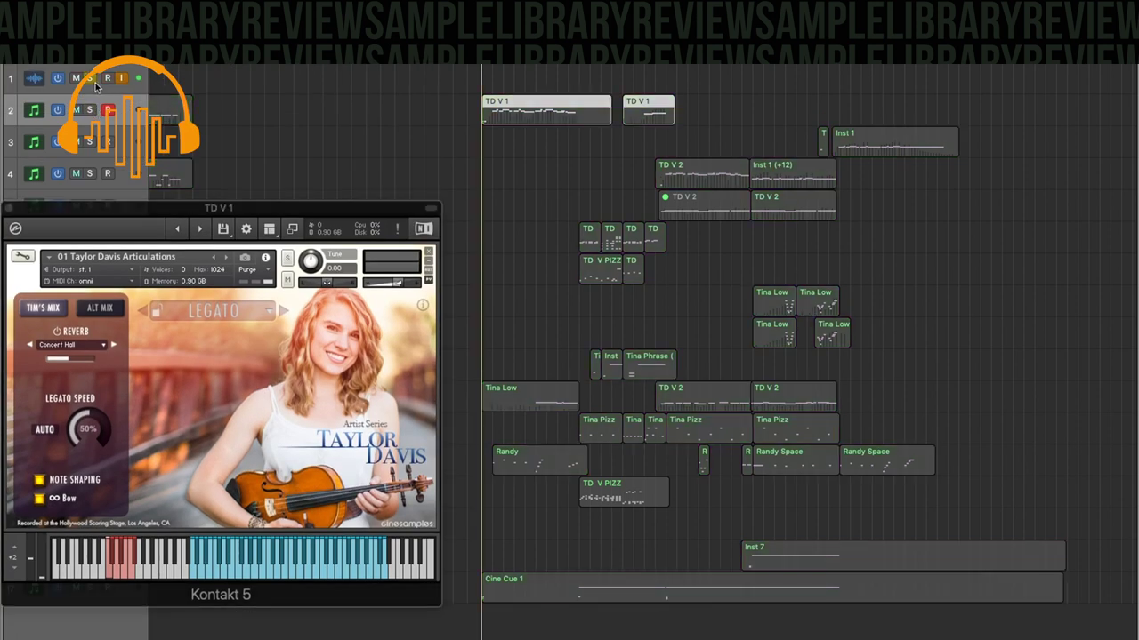
left_click(92, 114)
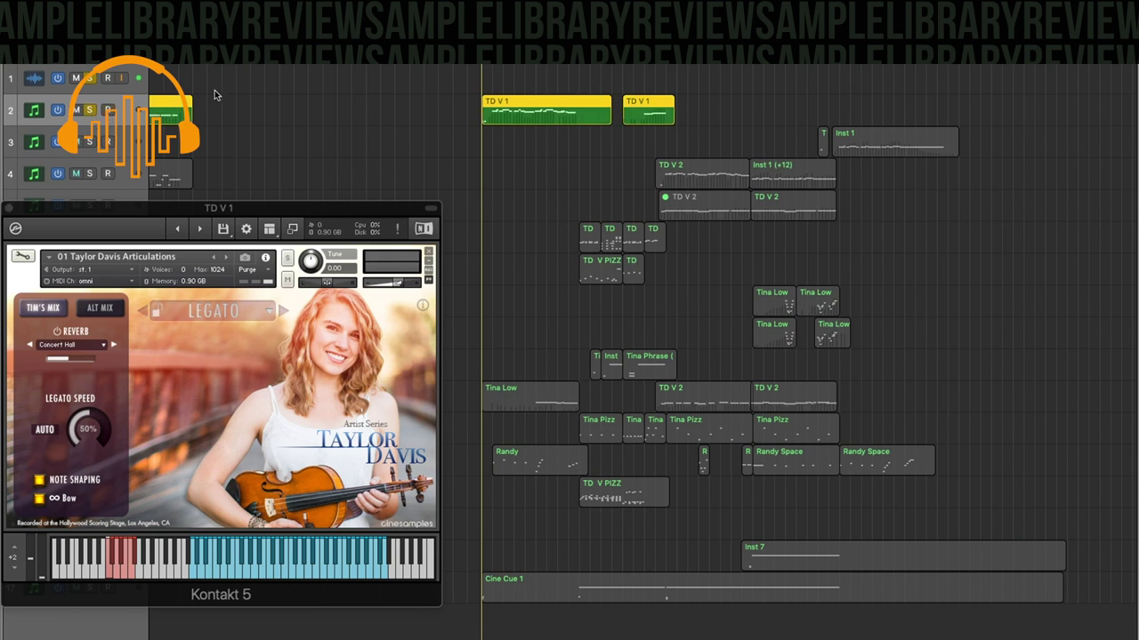
left_click_drag(374, 209, 397, 132)
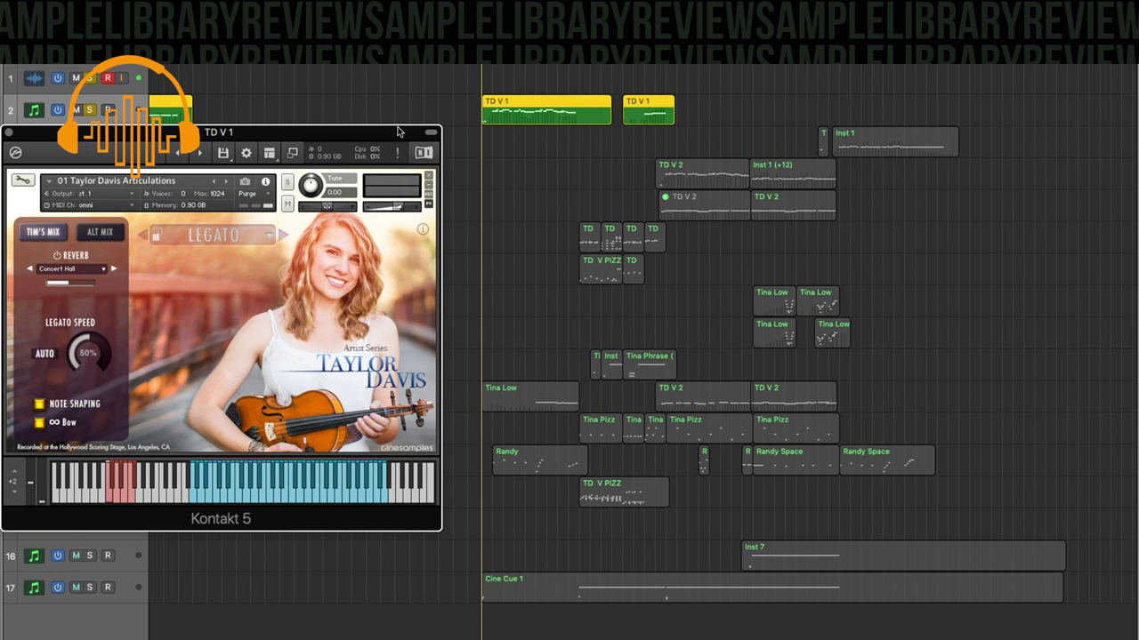
- Open the TD V 1 region in the Piano Roll, play bars 31–38, then unsolo track 2
double_click(523, 100)
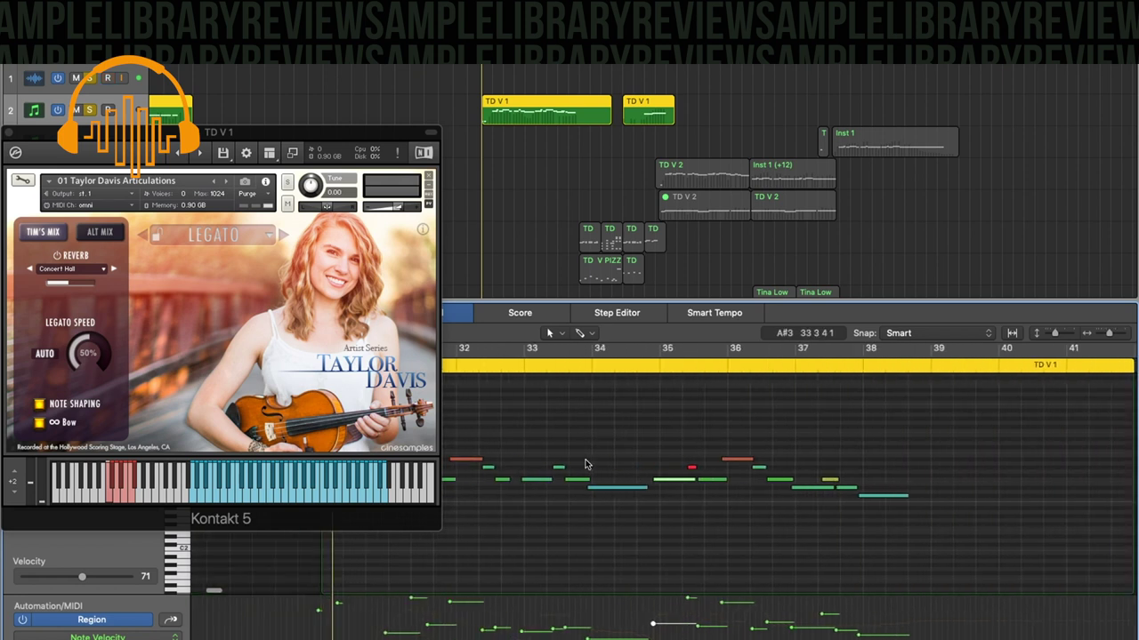
scroll(585, 463, "left", 2)
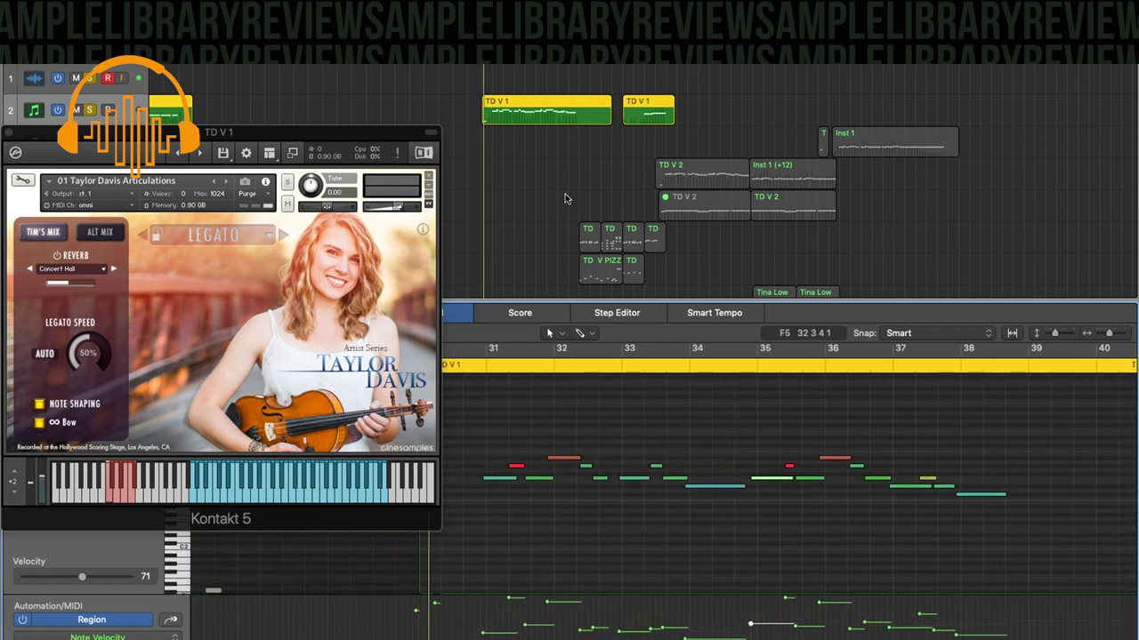
key("space")
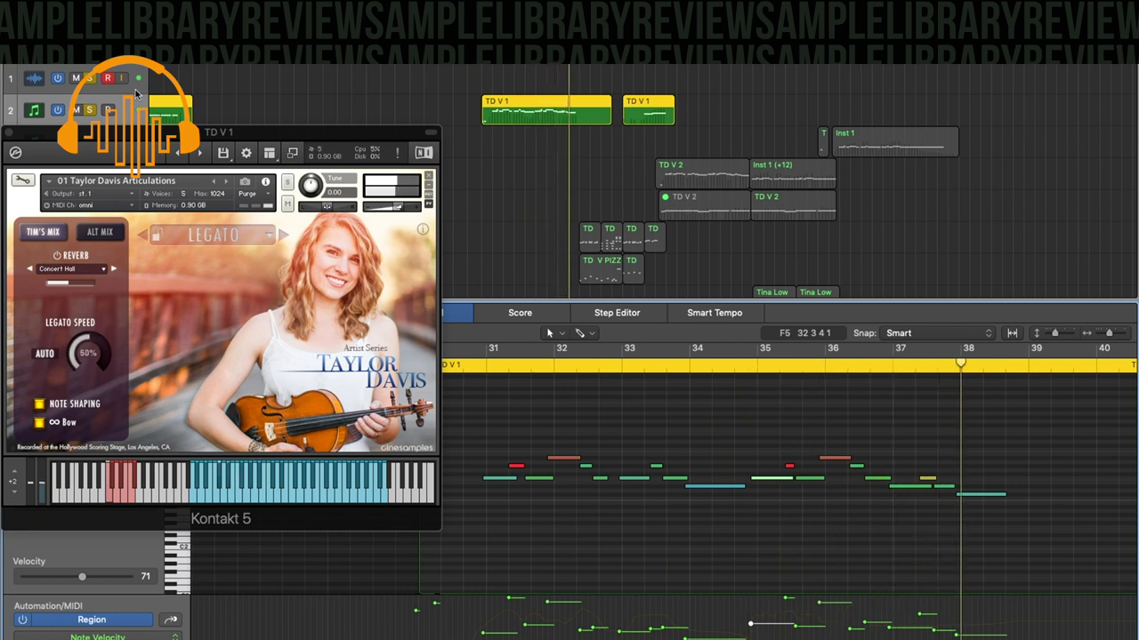
left_click(89, 112)
left_click(127, 138)
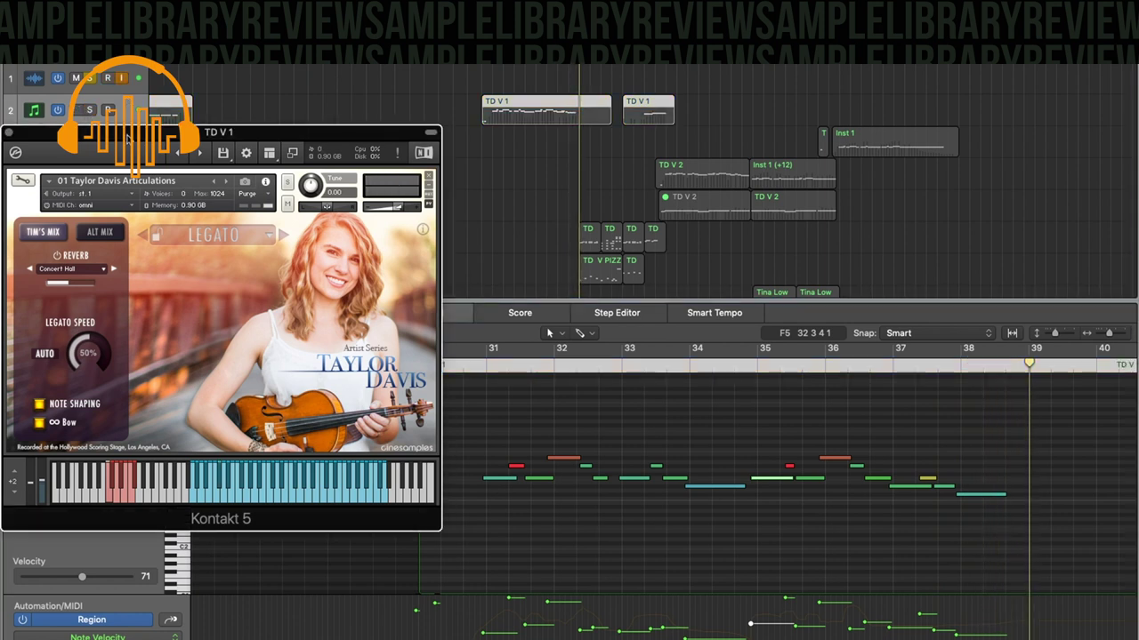
- Close Kontakt, open track 3's Kontakt 5 instrument from the Mixer, and resume playback
left_click(9, 132)
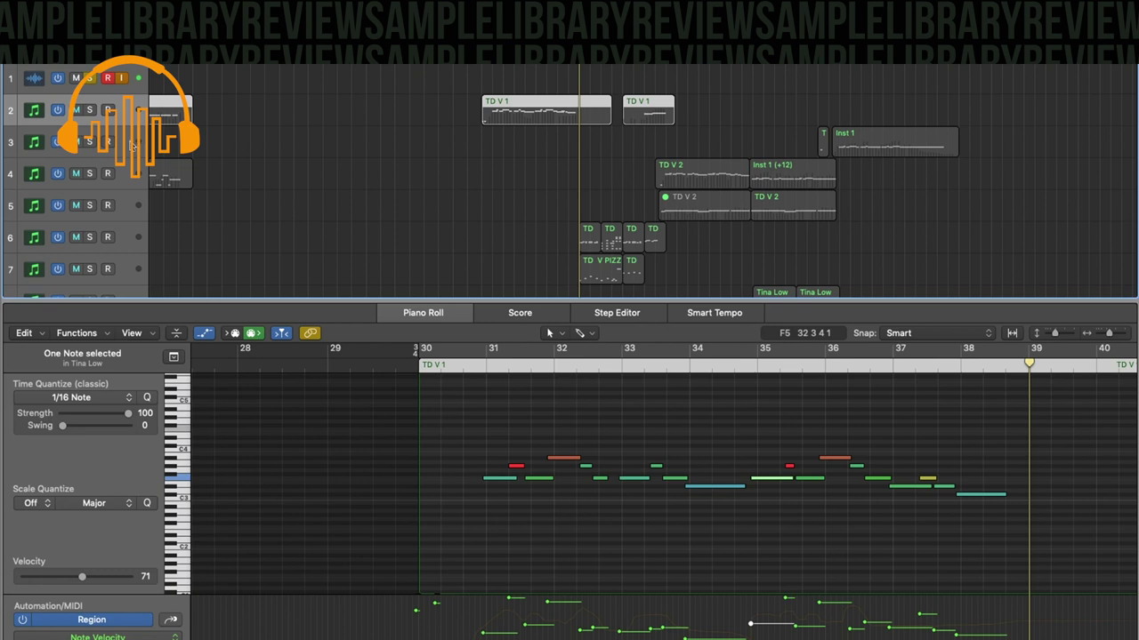
key("Down")
key("x")
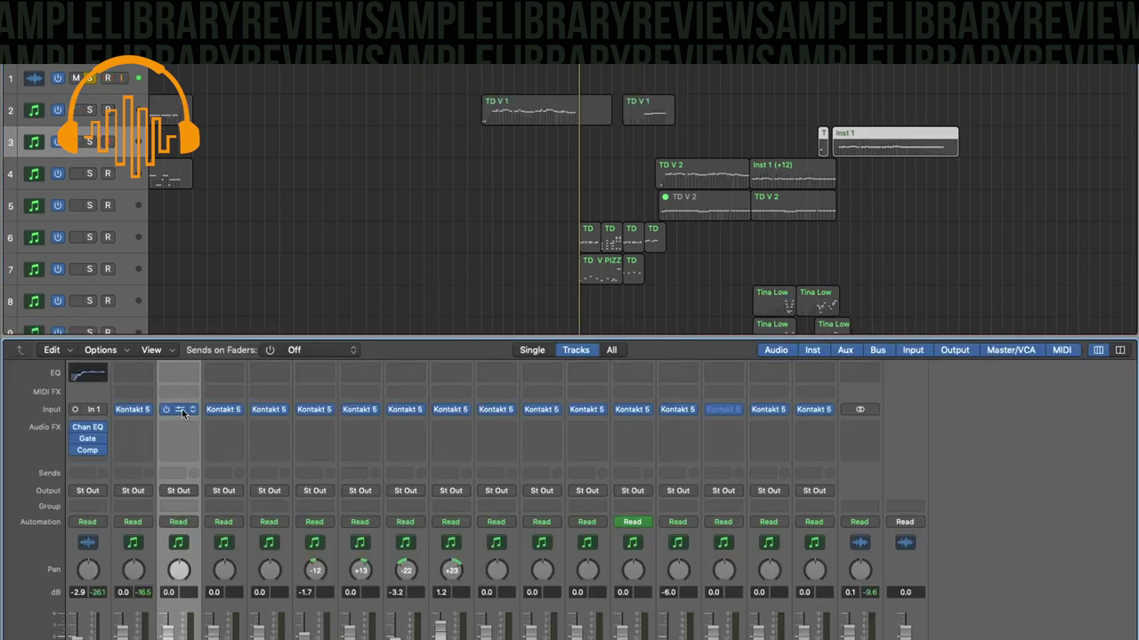
left_click(181, 409)
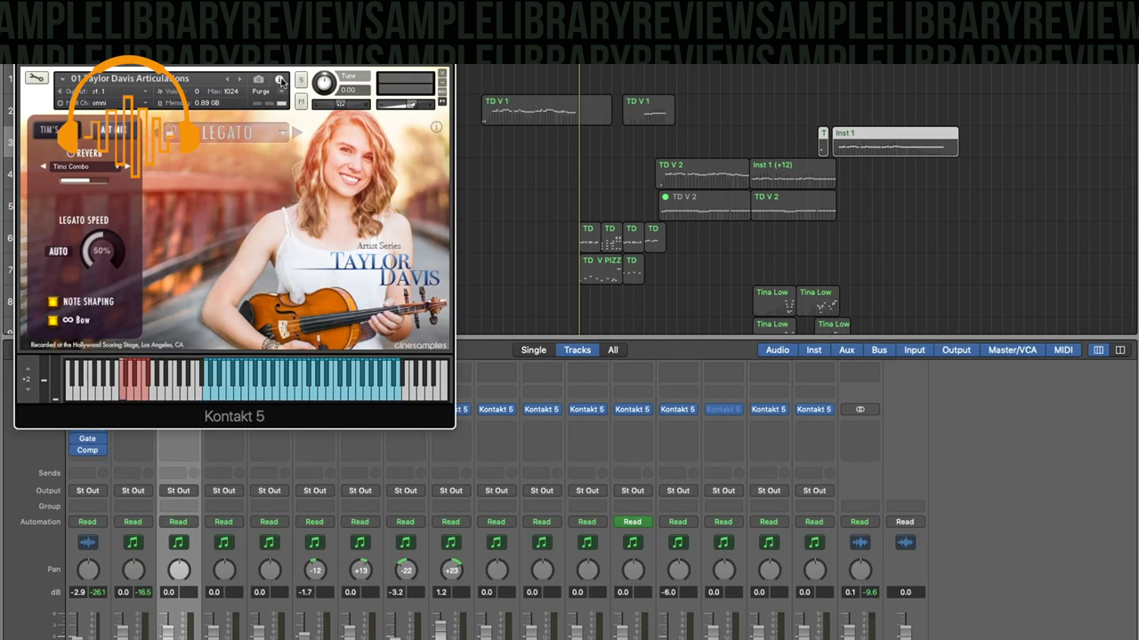
key("x")
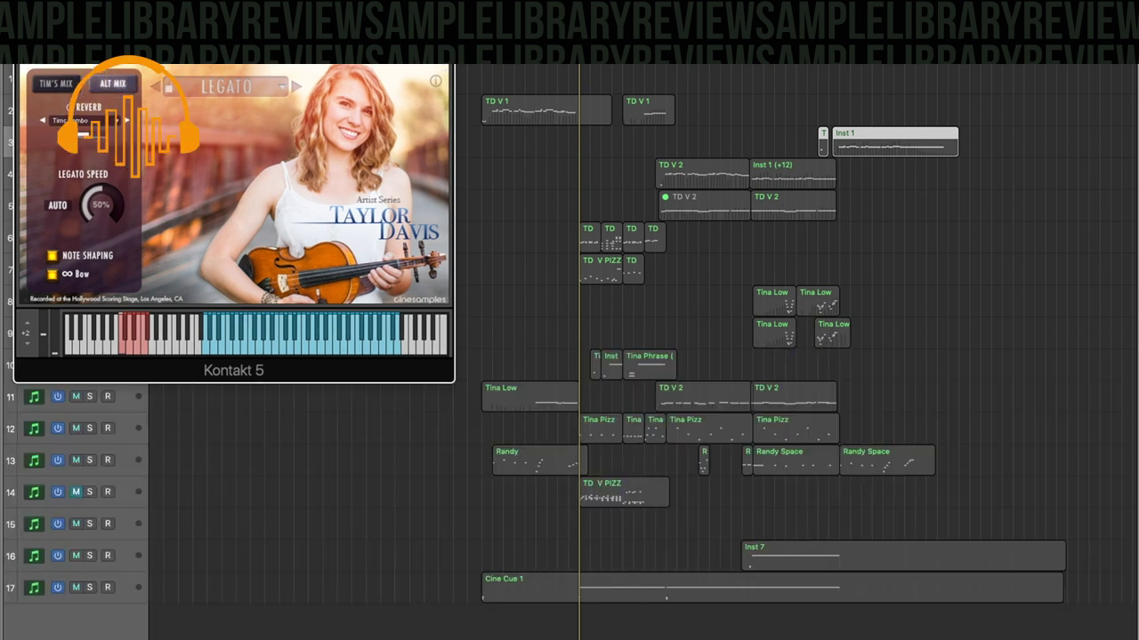
mouse_move(359, 17)
left_mouse_down()
mouse_move(463, 198)
mouse_move(352, 115)
mouse_move(347, 49)
mouse_move(363, 31)
left_mouse_up()
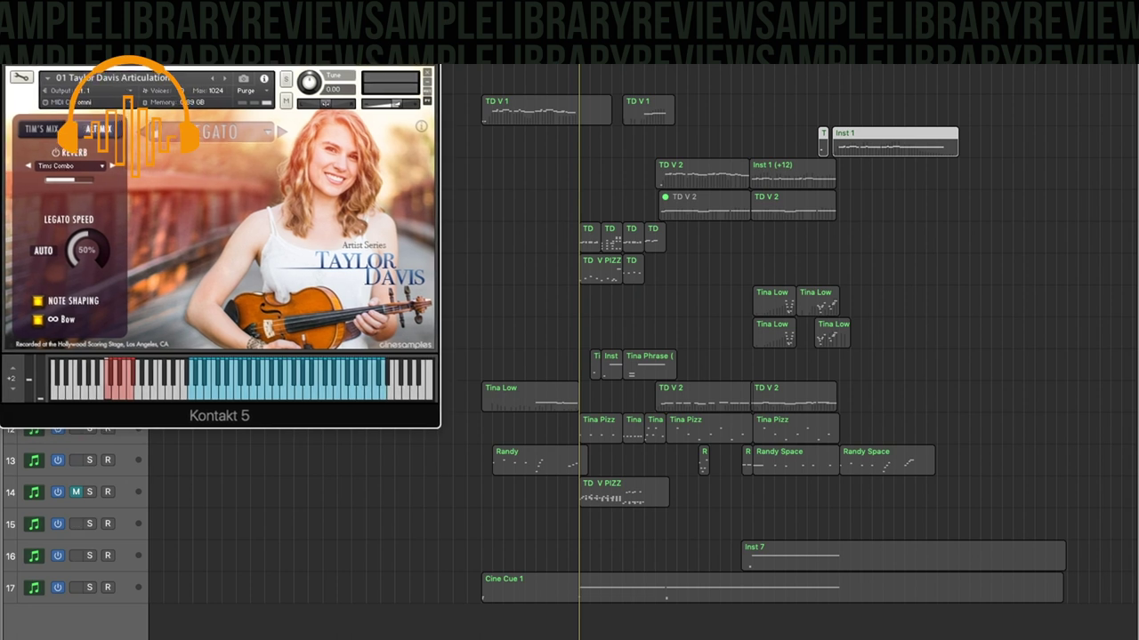
key("space")
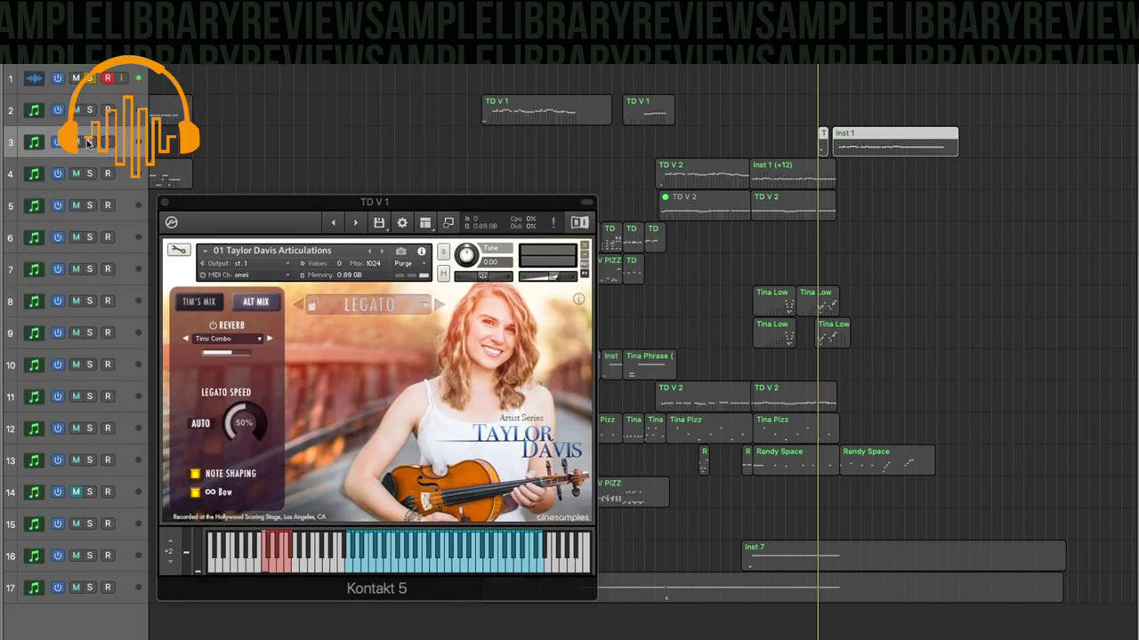
- Solo track 3 to hear its Inst 1 part
left_click(89, 142)
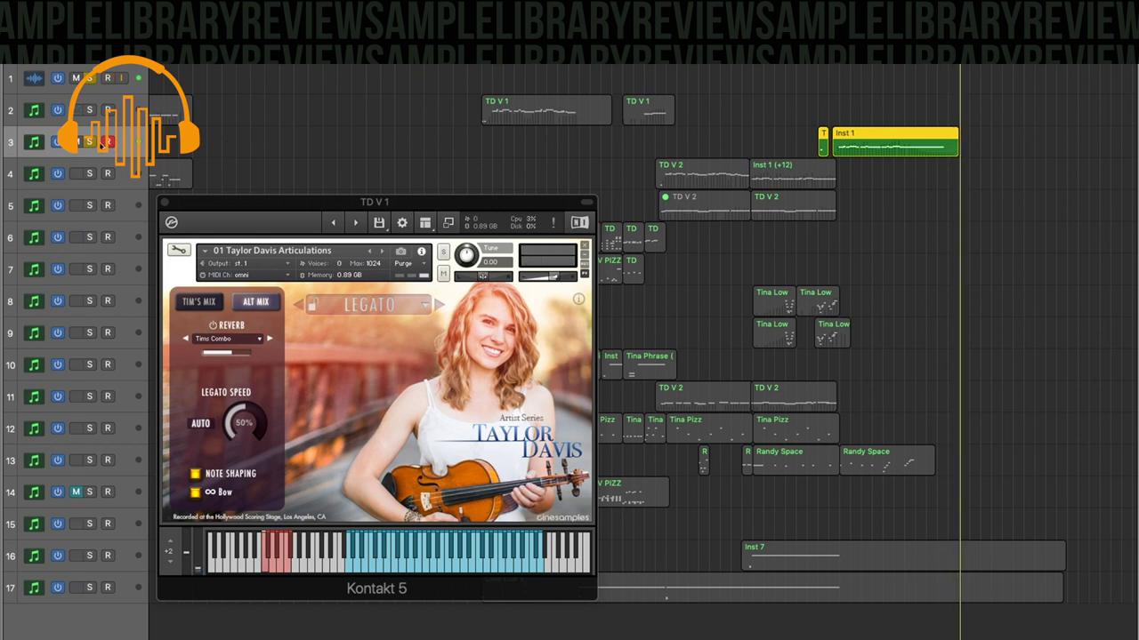
left_click(78, 142)
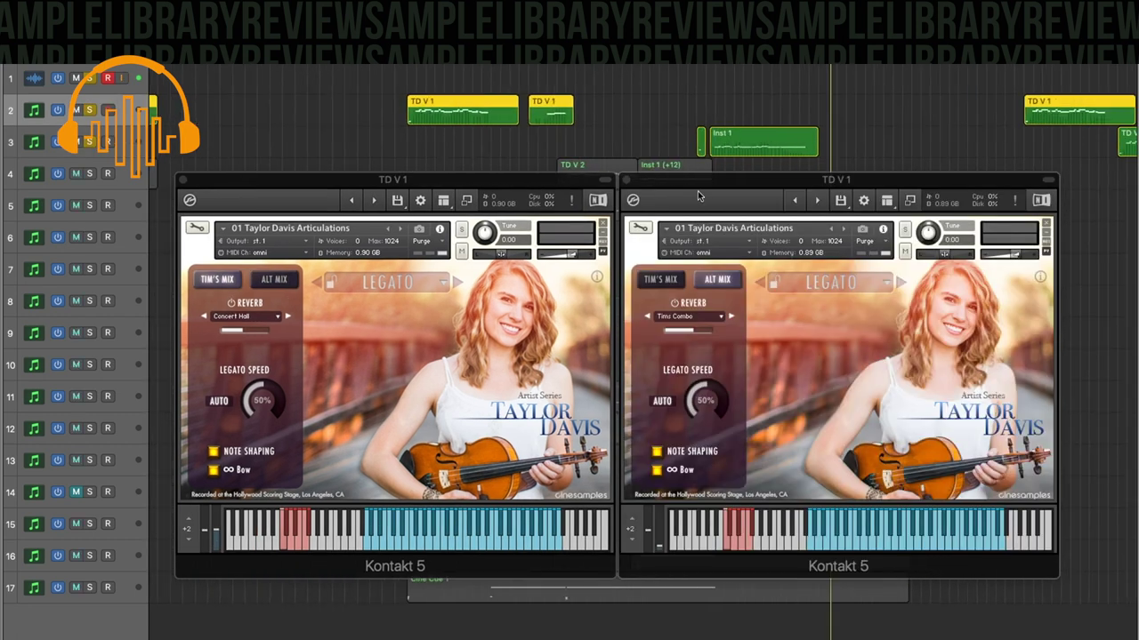
- Bring the Alt Mix Kontakt window forward and move the playhead to a later passage
left_click(700, 193)
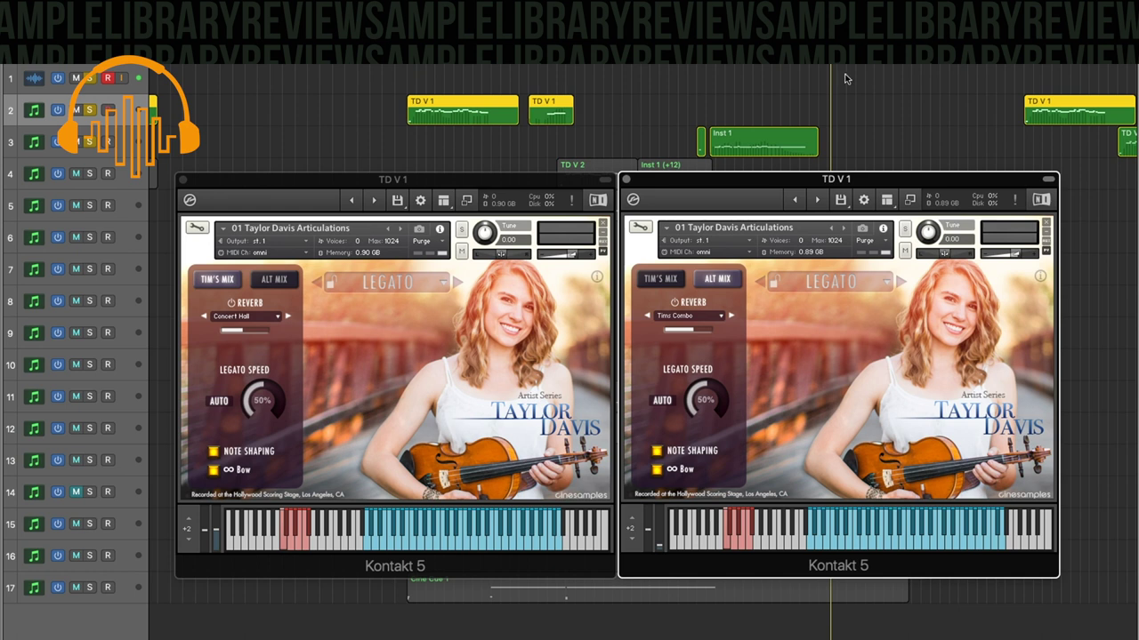
scroll(868, 86, "right", 5)
scroll(745, 92, "right", 4)
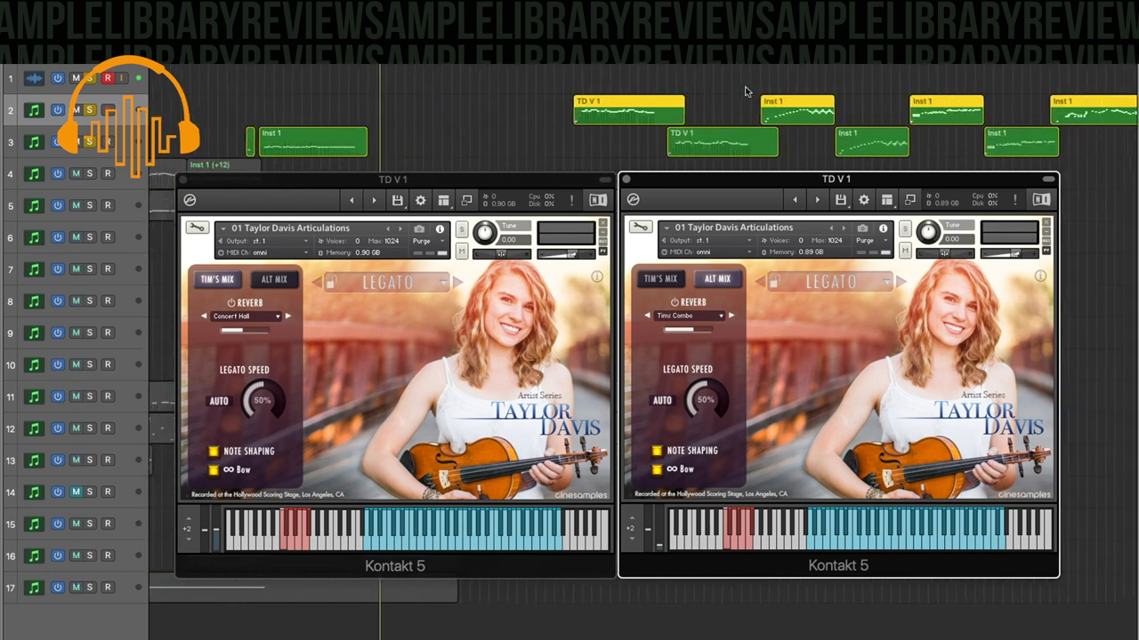
left_click(565, 66)
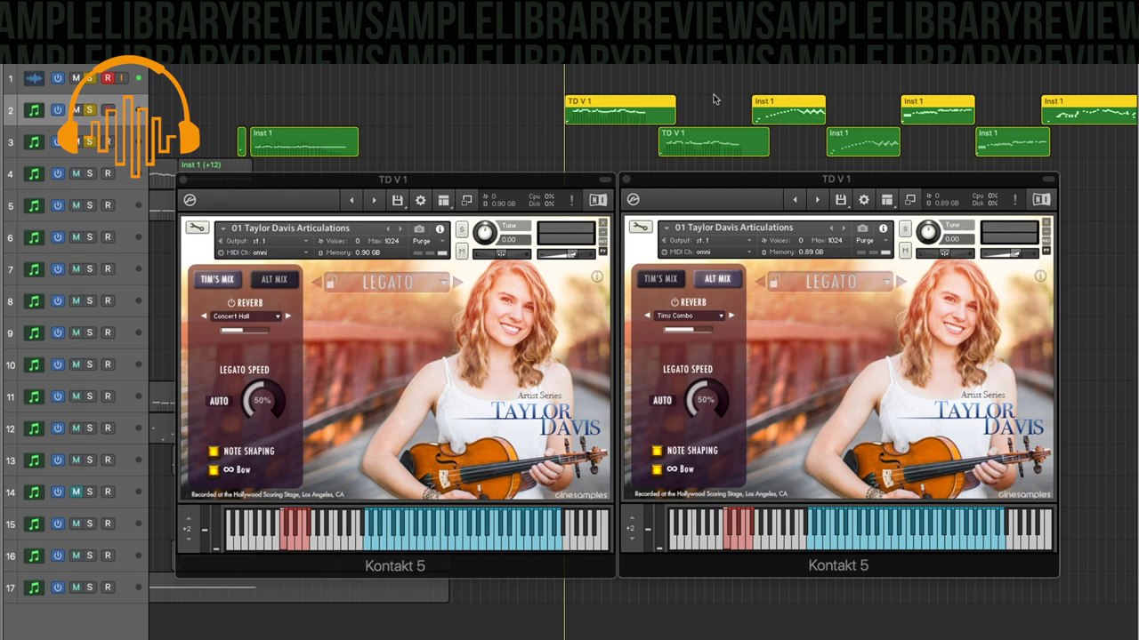
scroll(703, 98, "right", 5)
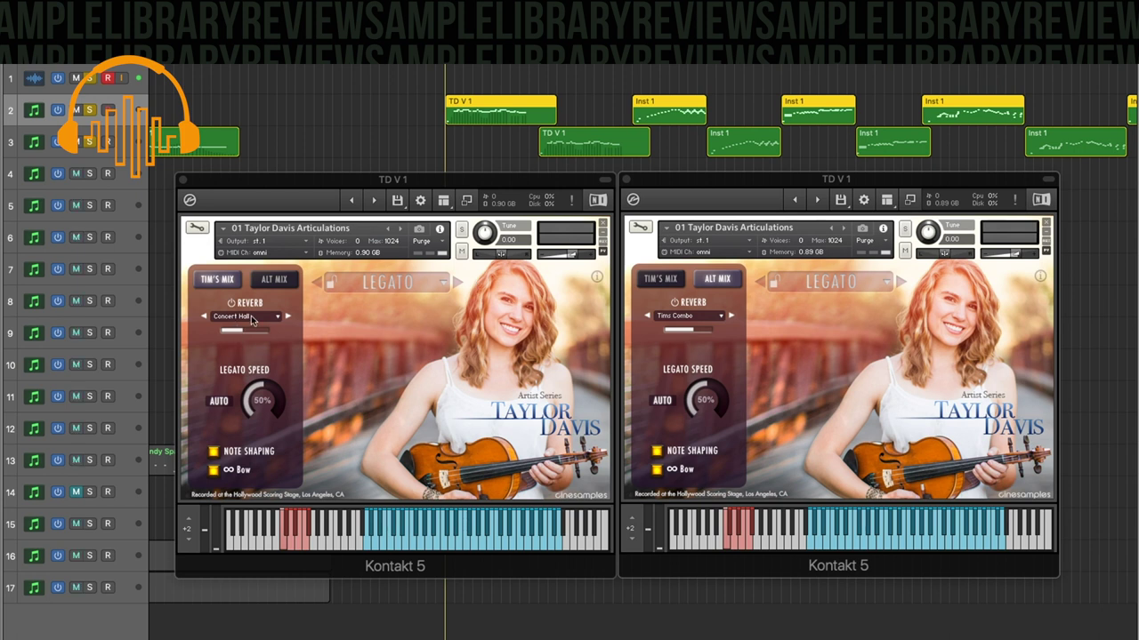
- Keep Concert Hall as Tim's Mix reverb and start playback of the violin mock-up
left_click(253, 318)
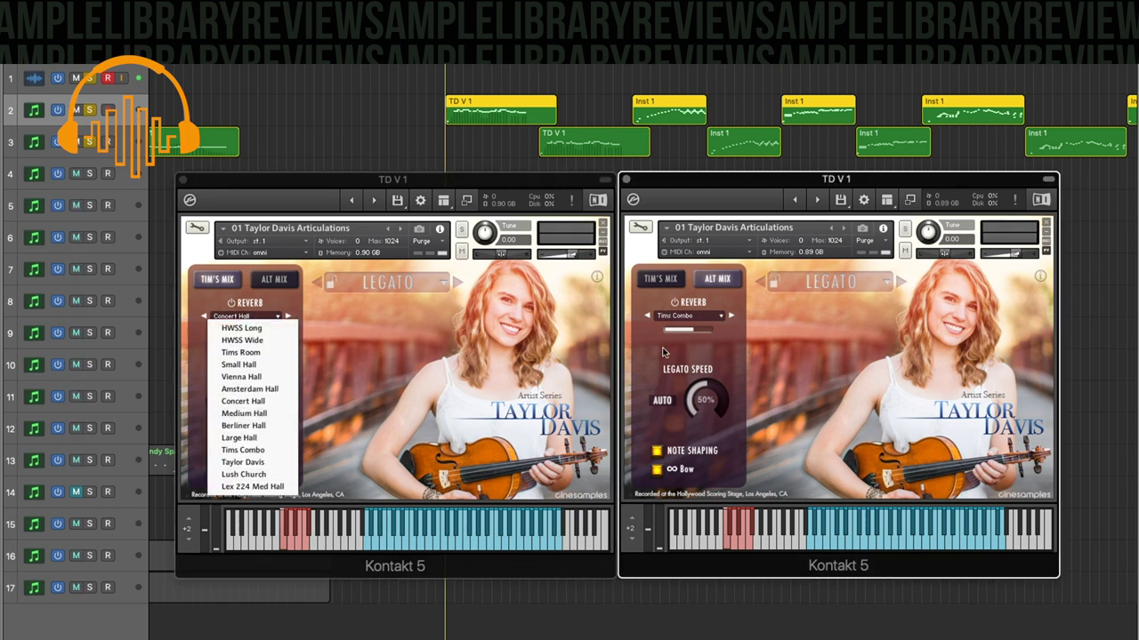
left_click(313, 321)
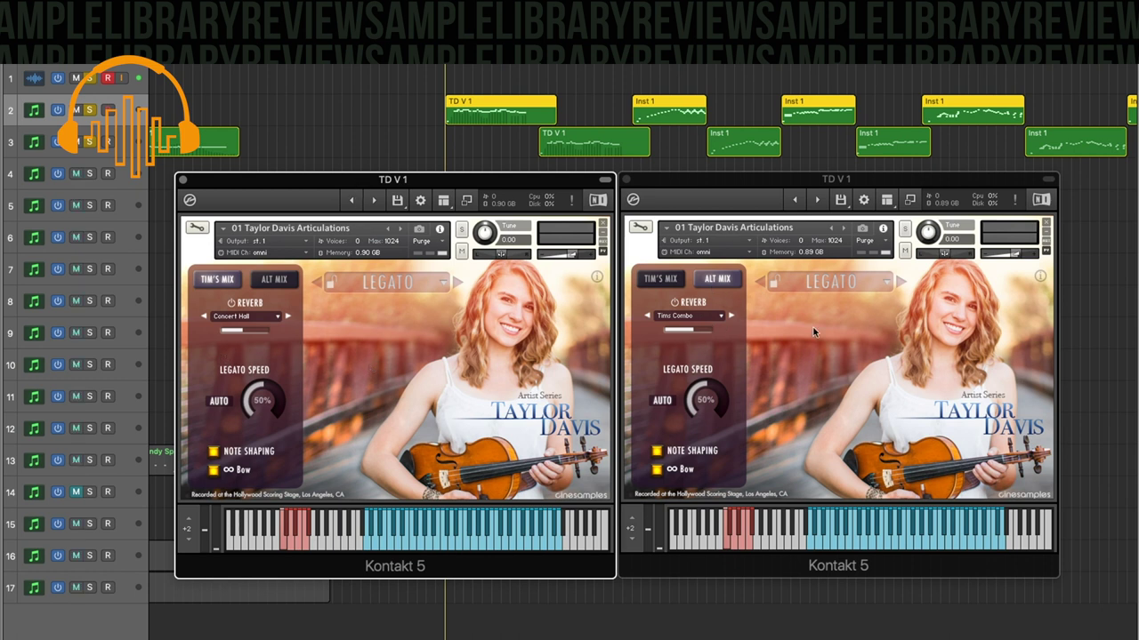
scroll(791, 115, "right", 5)
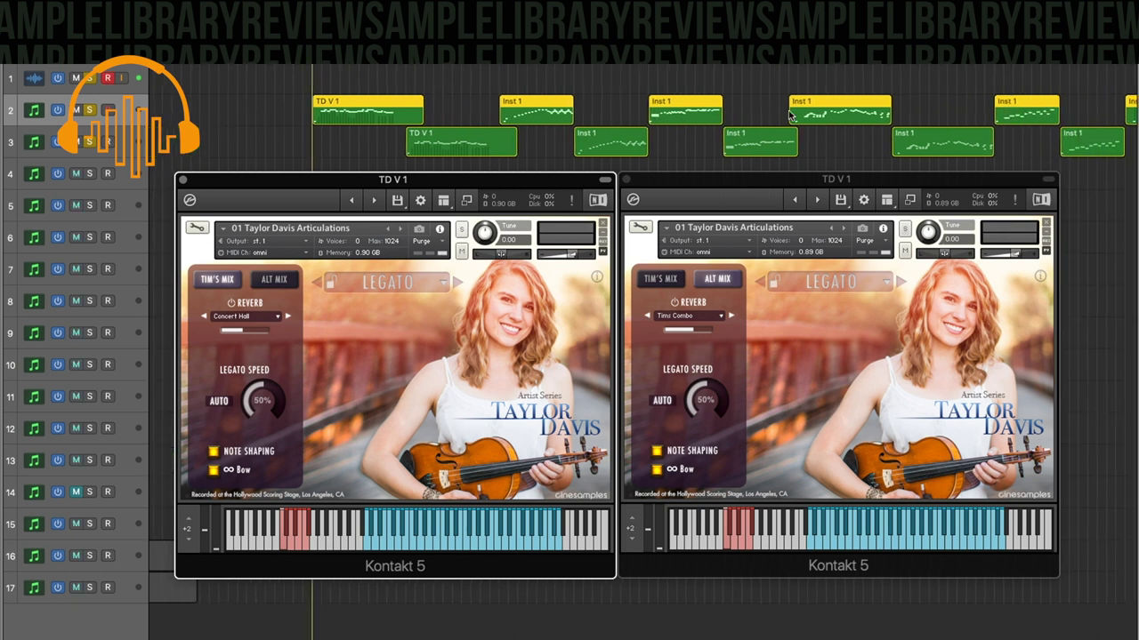
scroll(789, 114, "right", 2)
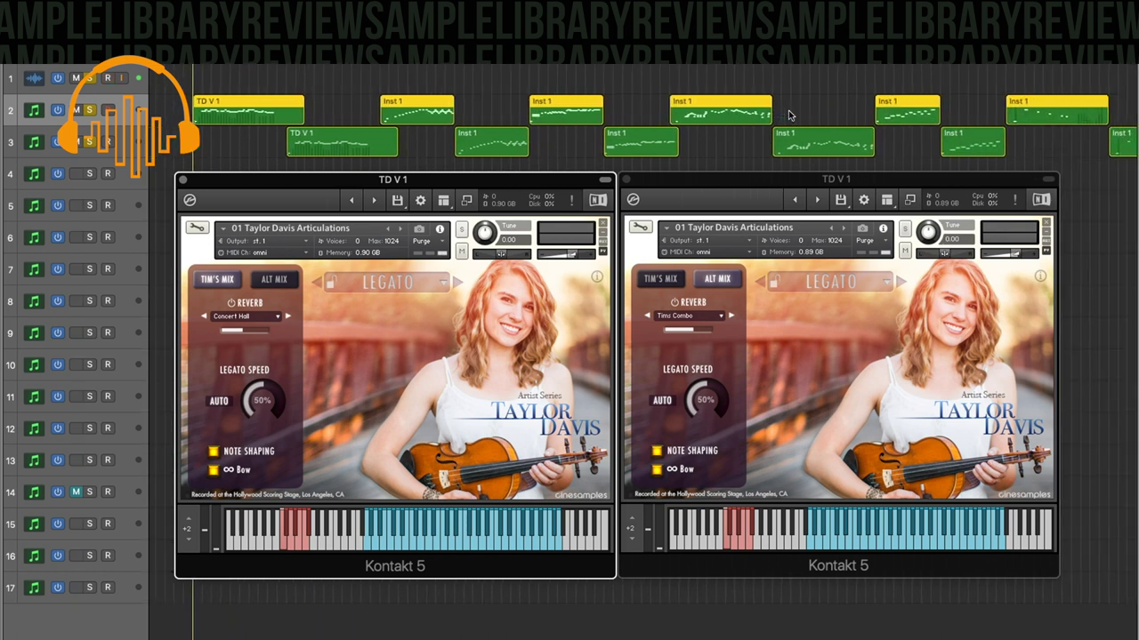
scroll(789, 114, "down", 3)
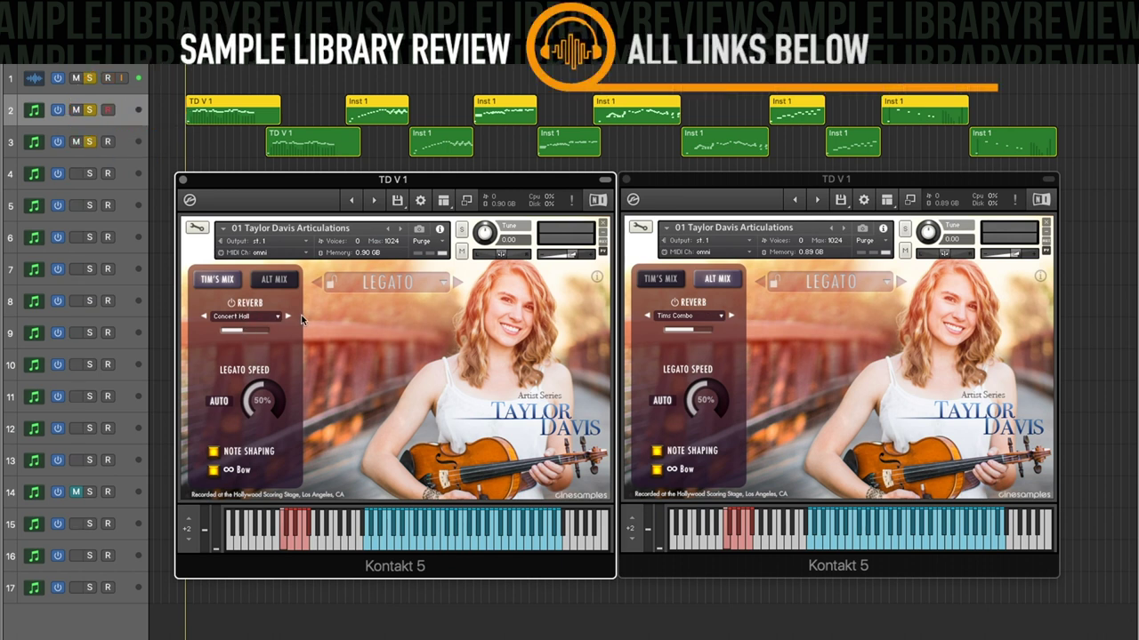
key("space")
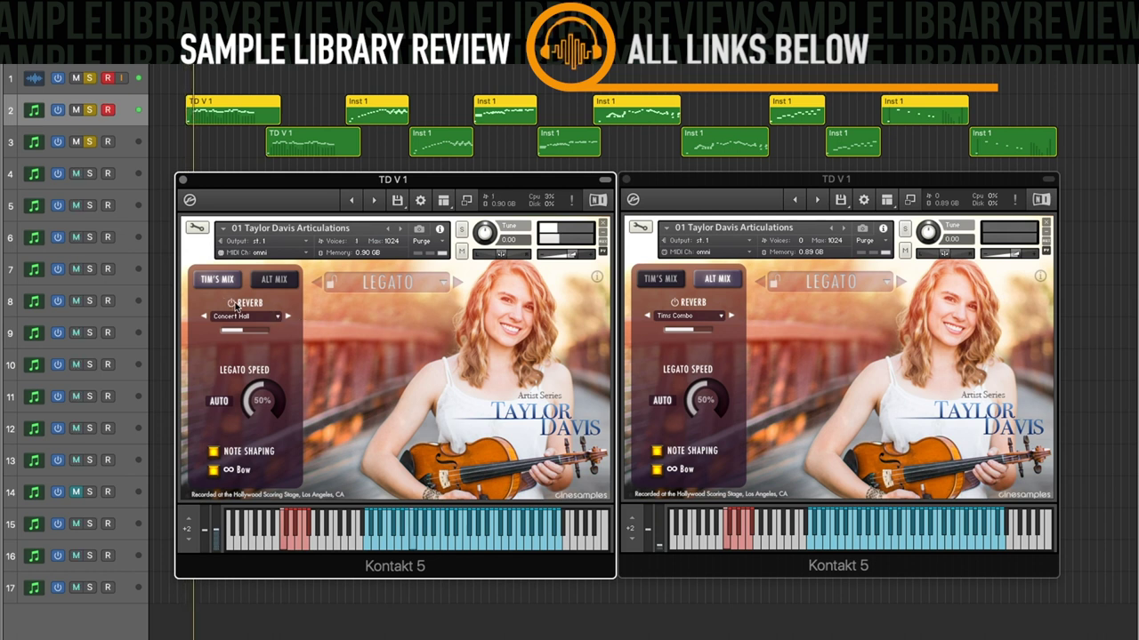
- Toggle the left instance's reverb off and back on, then turn the right instance's reverb off
left_click(233, 303)
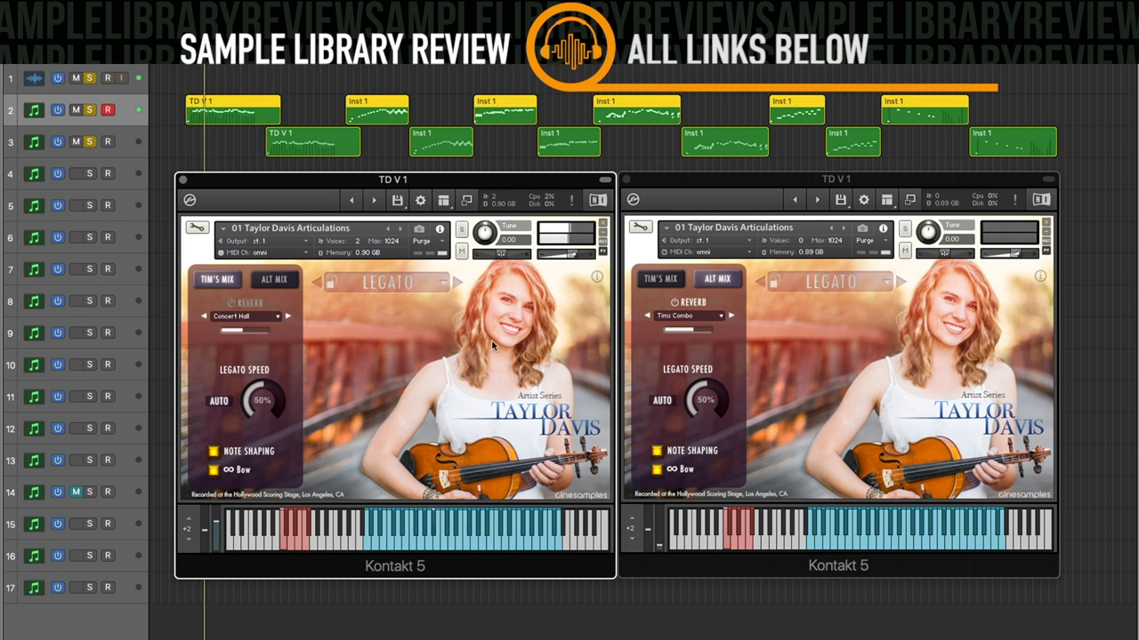
left_click(232, 304)
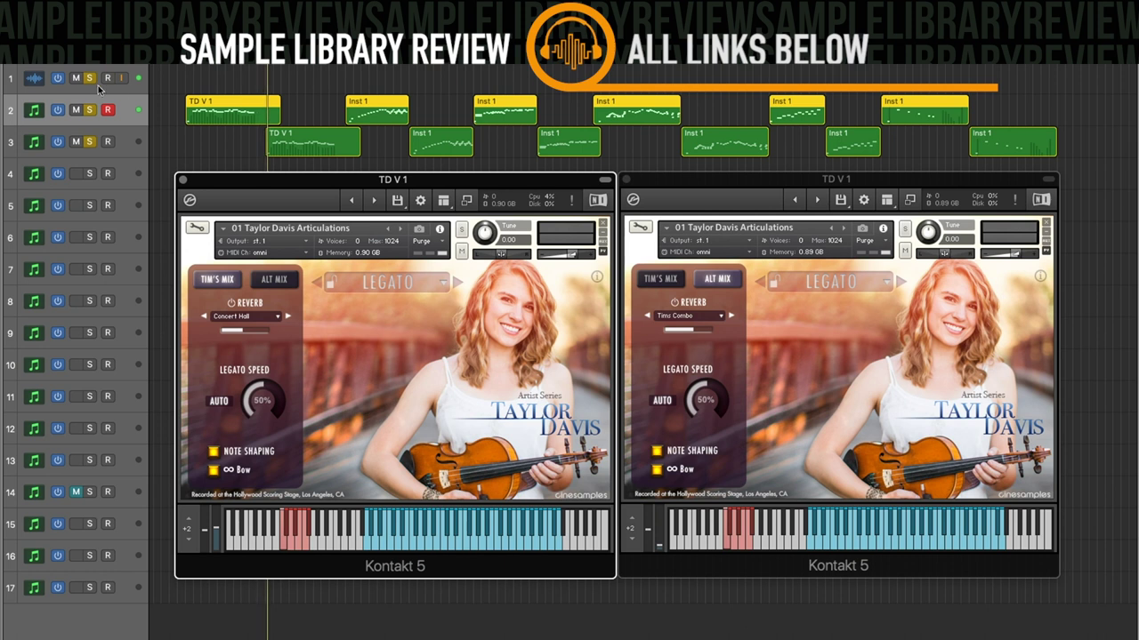
left_click(676, 307)
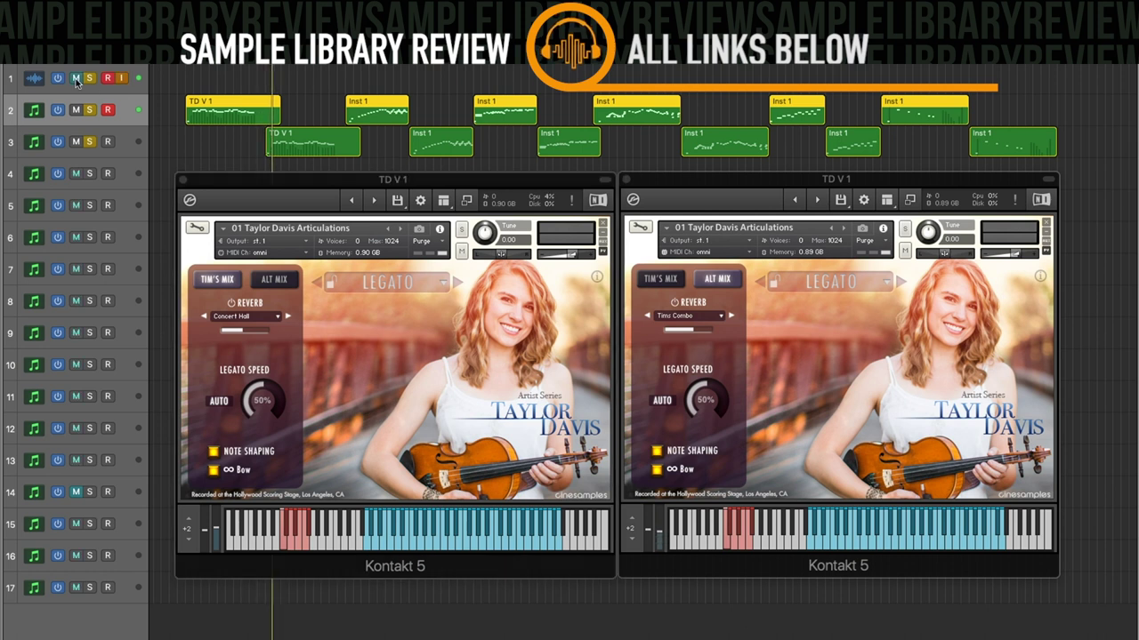
left_click(676, 306)
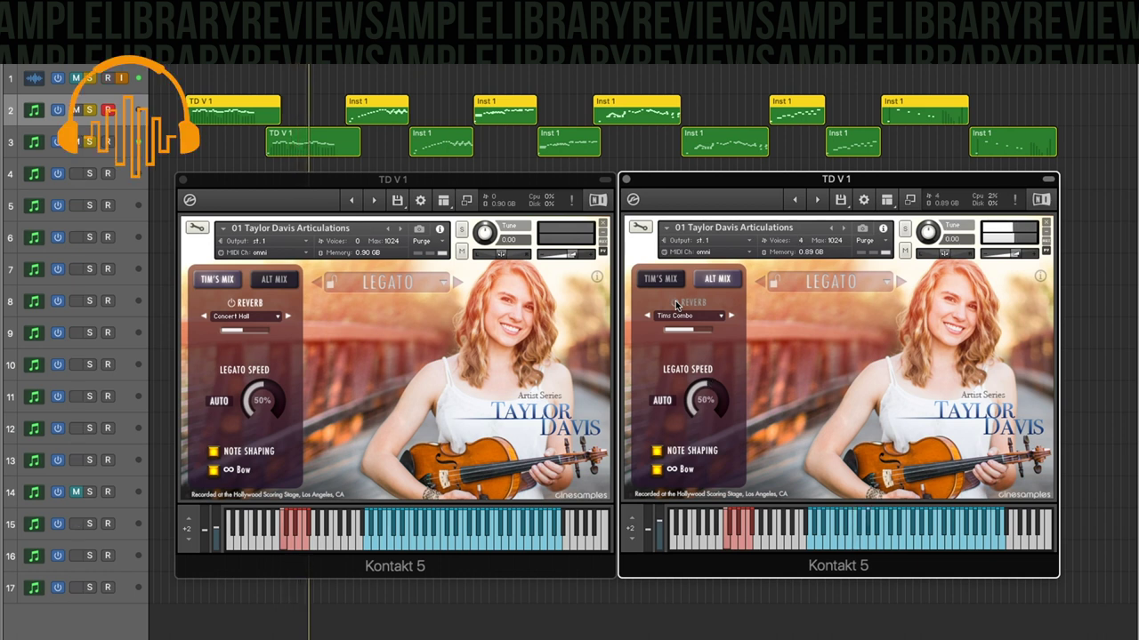
- Re-enable the right reverb, then switch each instance's reverb off and on to compare
left_click(676, 300)
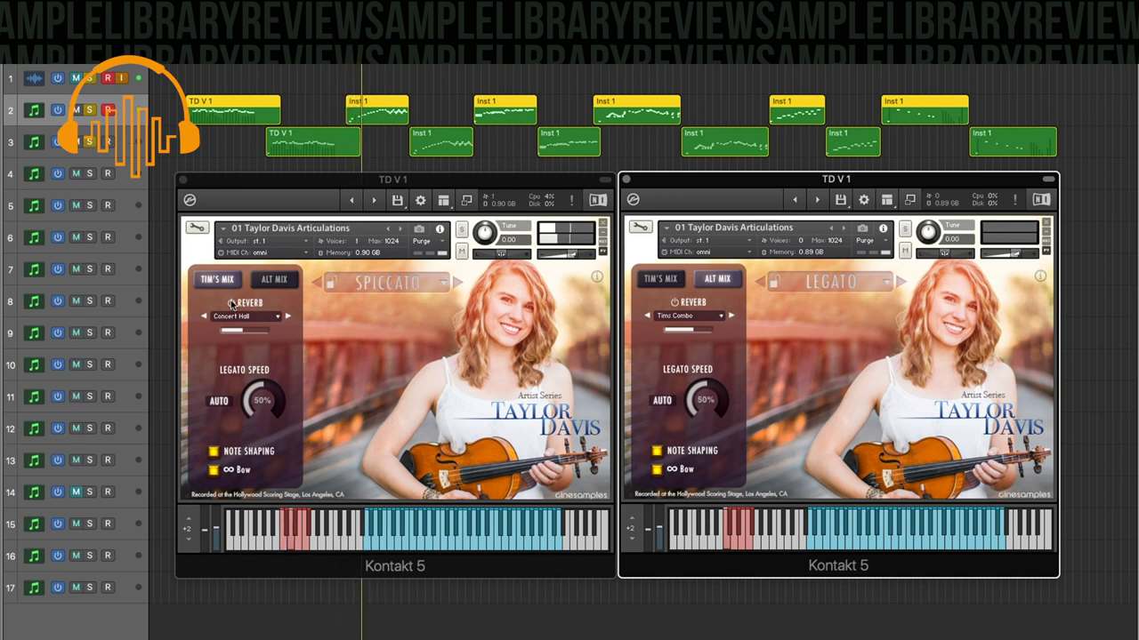
left_click(231, 302)
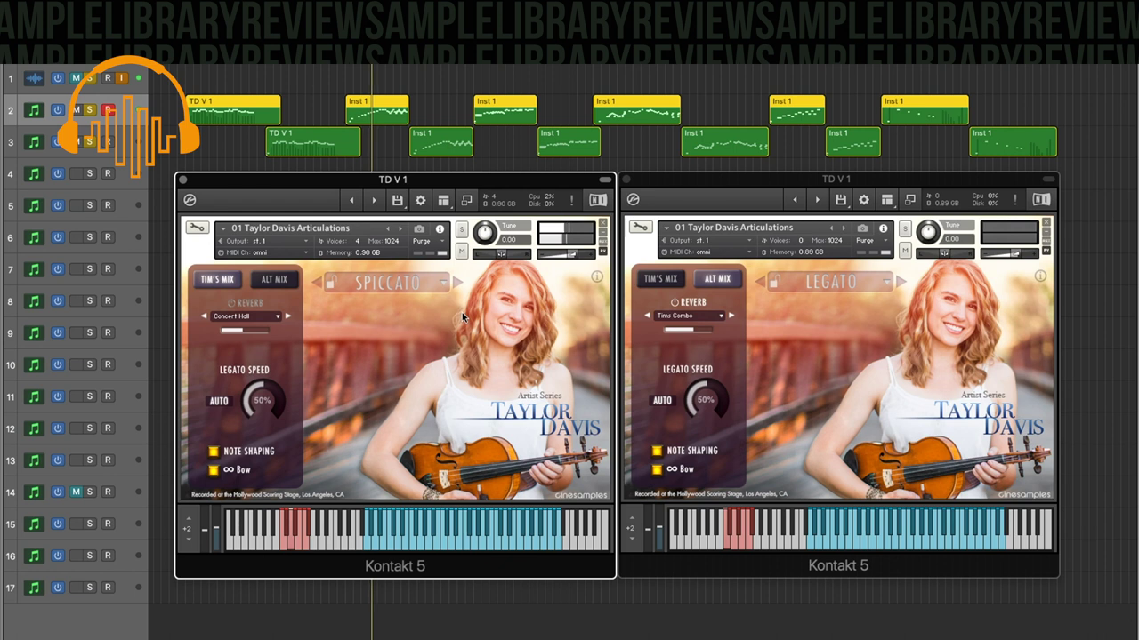
left_click(230, 303)
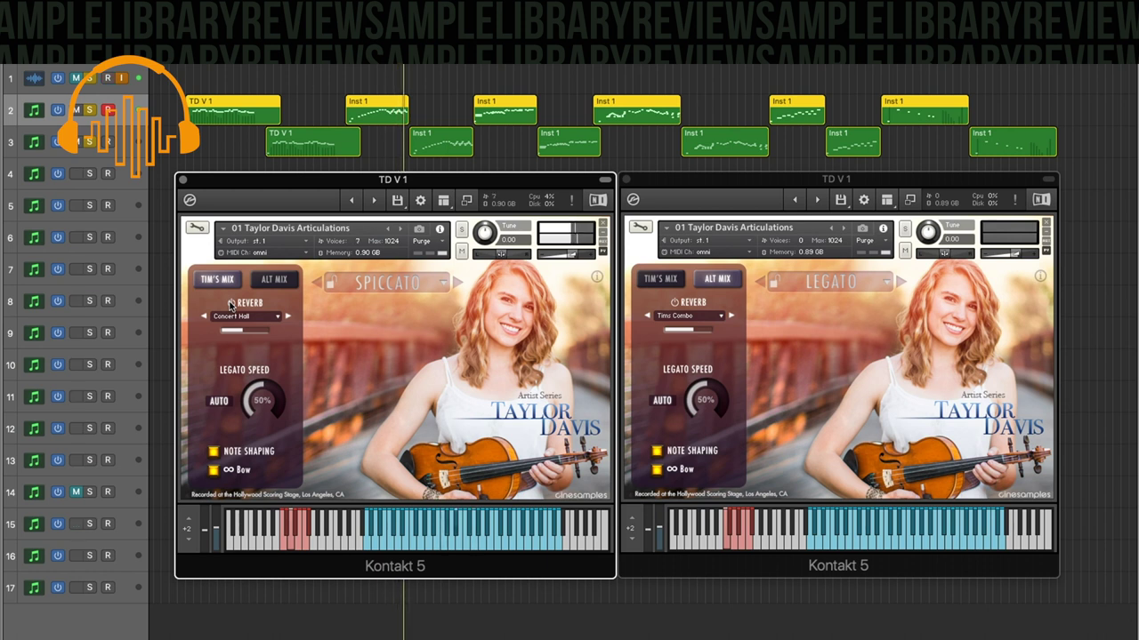
left_click(674, 303)
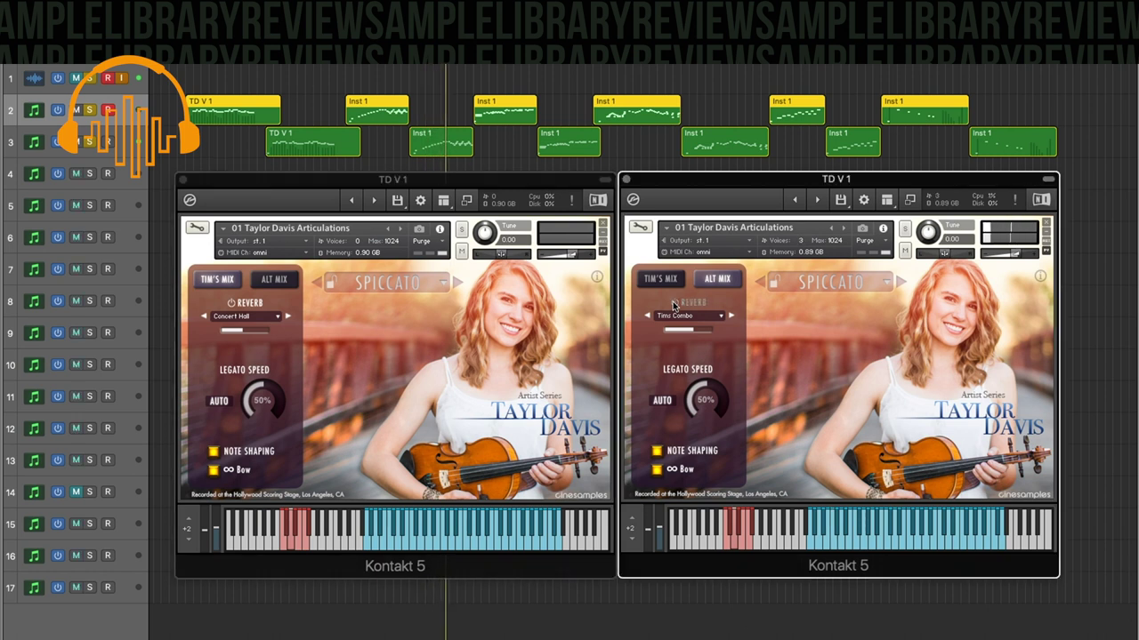
left_click(673, 303)
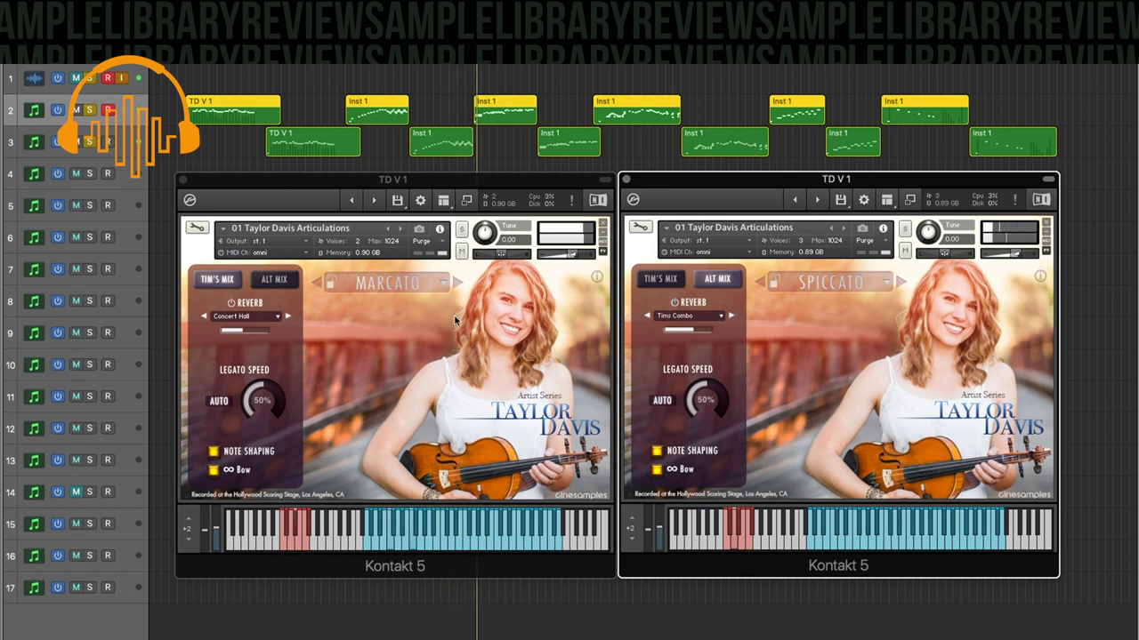
- Mute track 1's audio and toggle the right instance's reverb off and back on
left_click(232, 304)
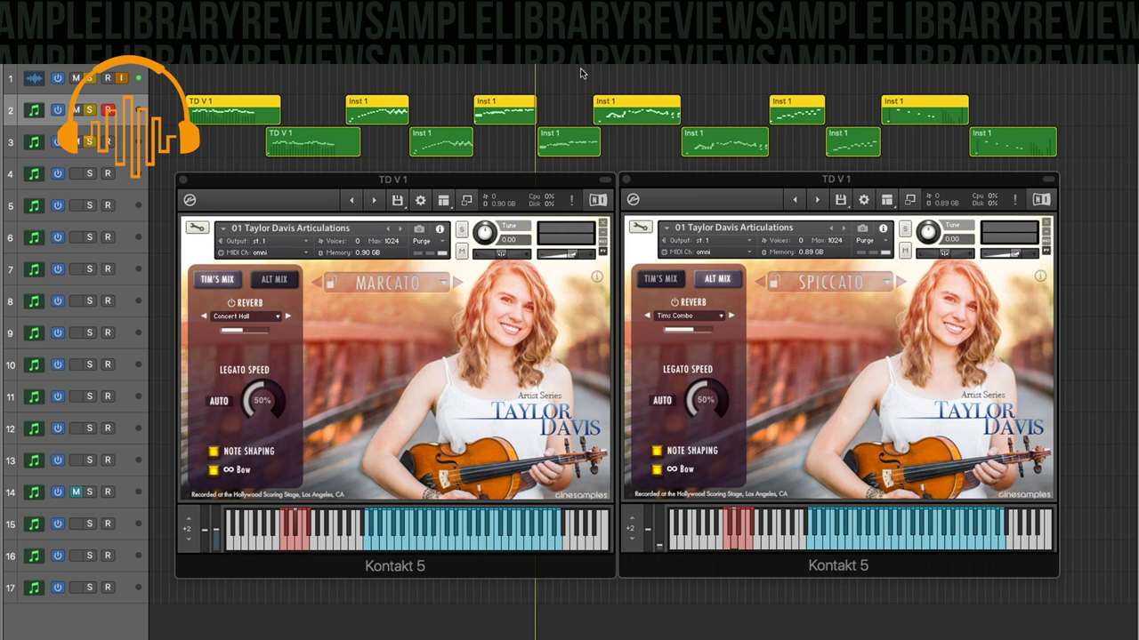
scroll(562, 78, "right", 2)
scroll(562, 78, "left", 3)
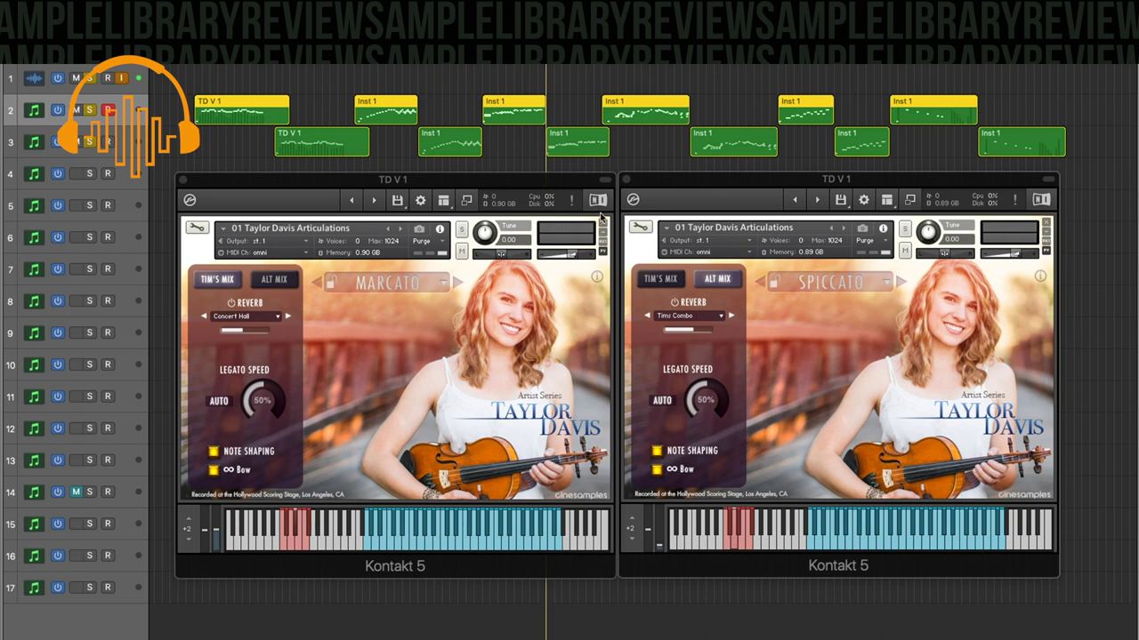
left_click(77, 80)
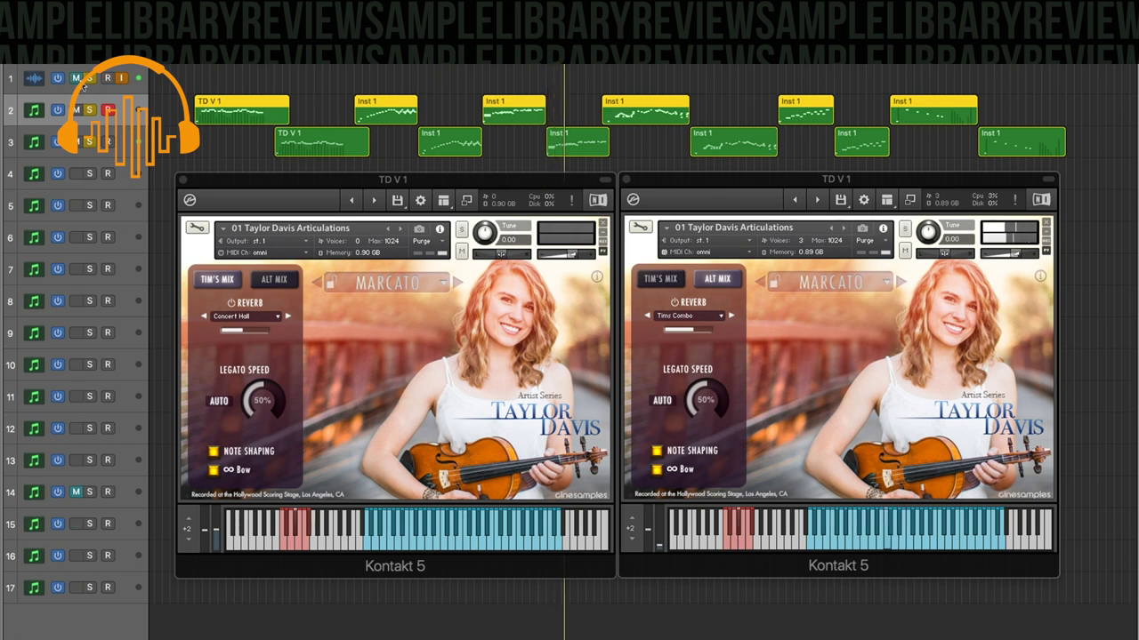
left_click(674, 301)
left_click(674, 302)
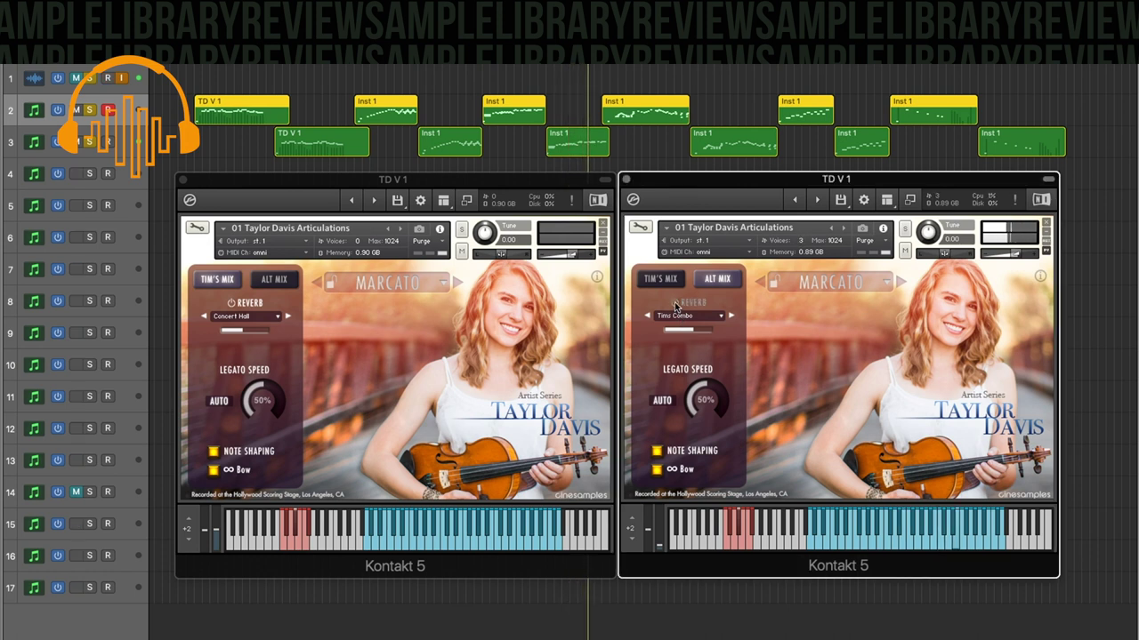
- Toggle track 1's mute and switch the left instance's reverb off and back on
left_click(76, 78)
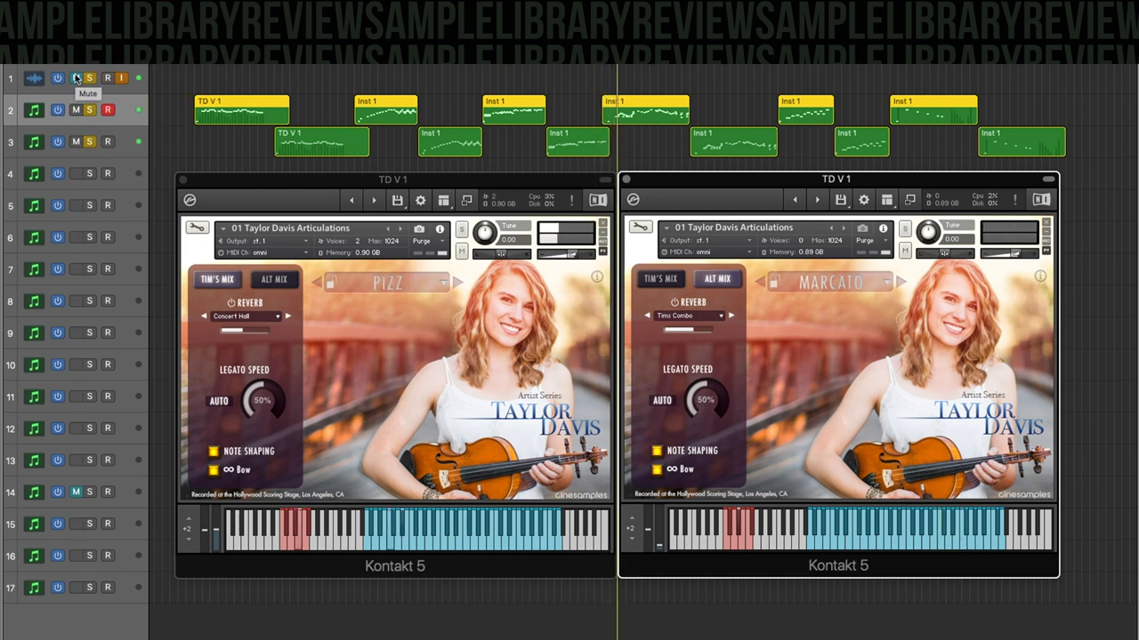
left_click(228, 302)
left_click(229, 302)
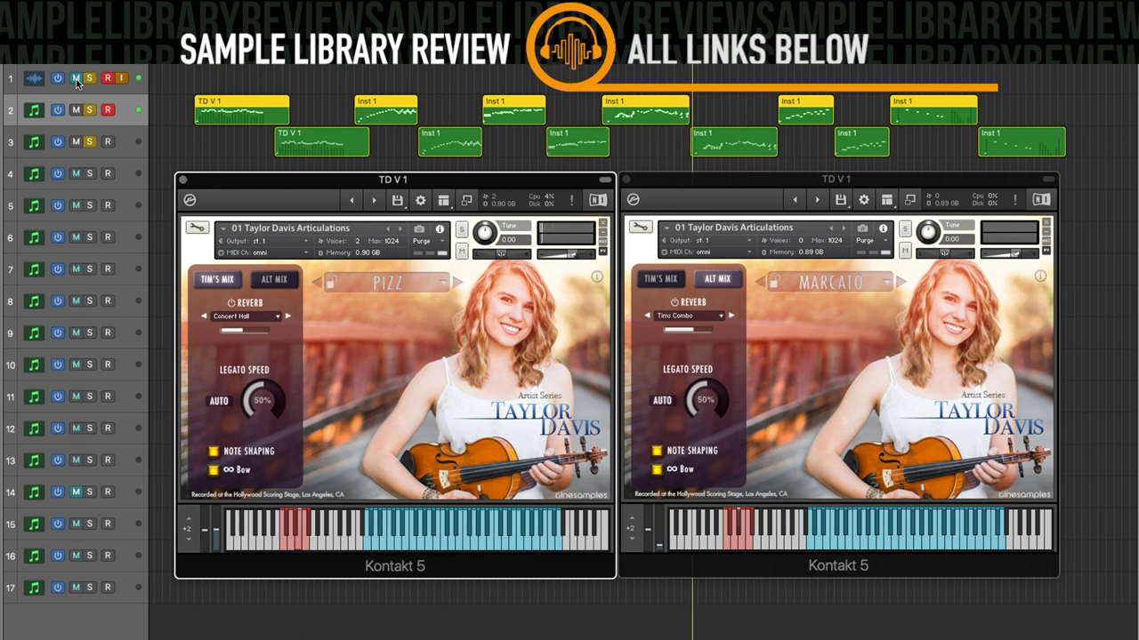
left_click(76, 79)
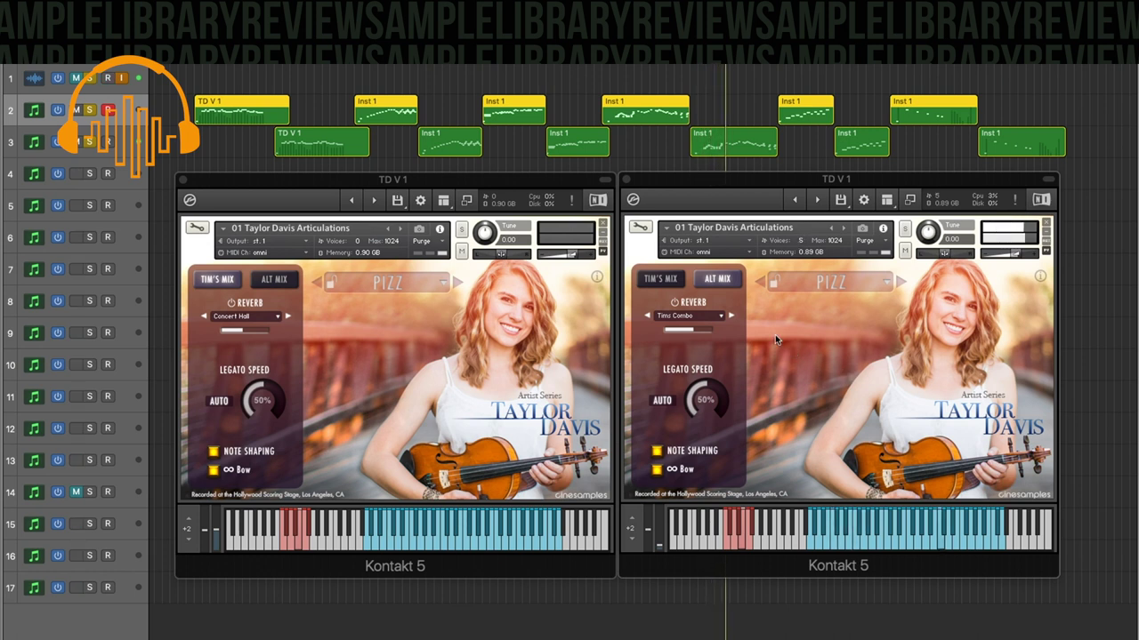
- Turn off the right Taylor Davis instance's reverb and refocus the arrangement
left_click(675, 303)
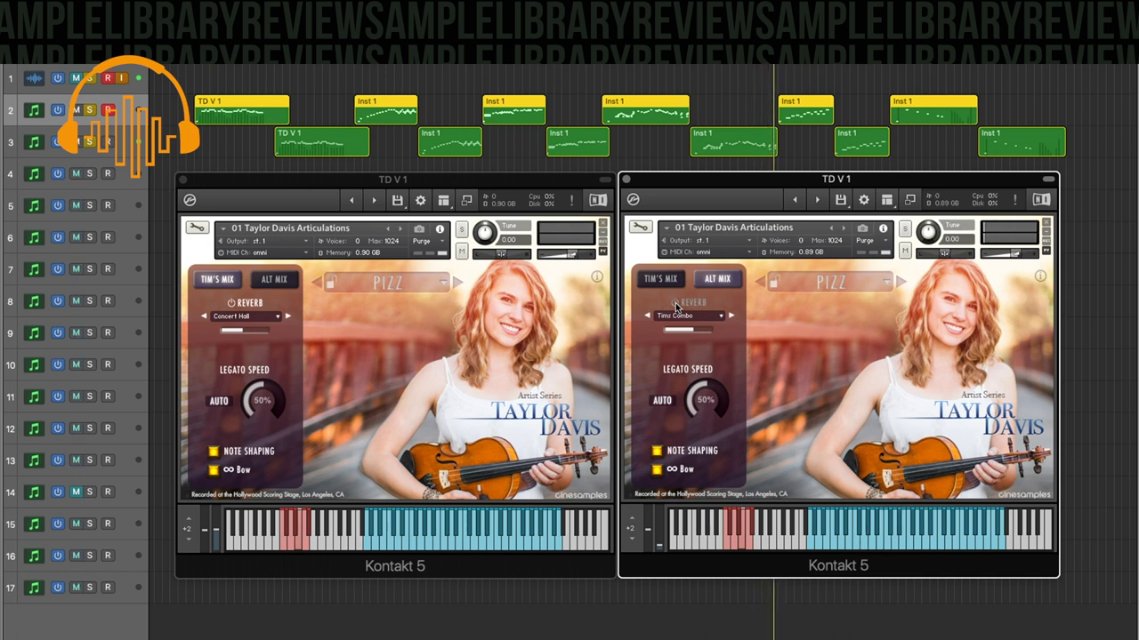
left_click(74, 80)
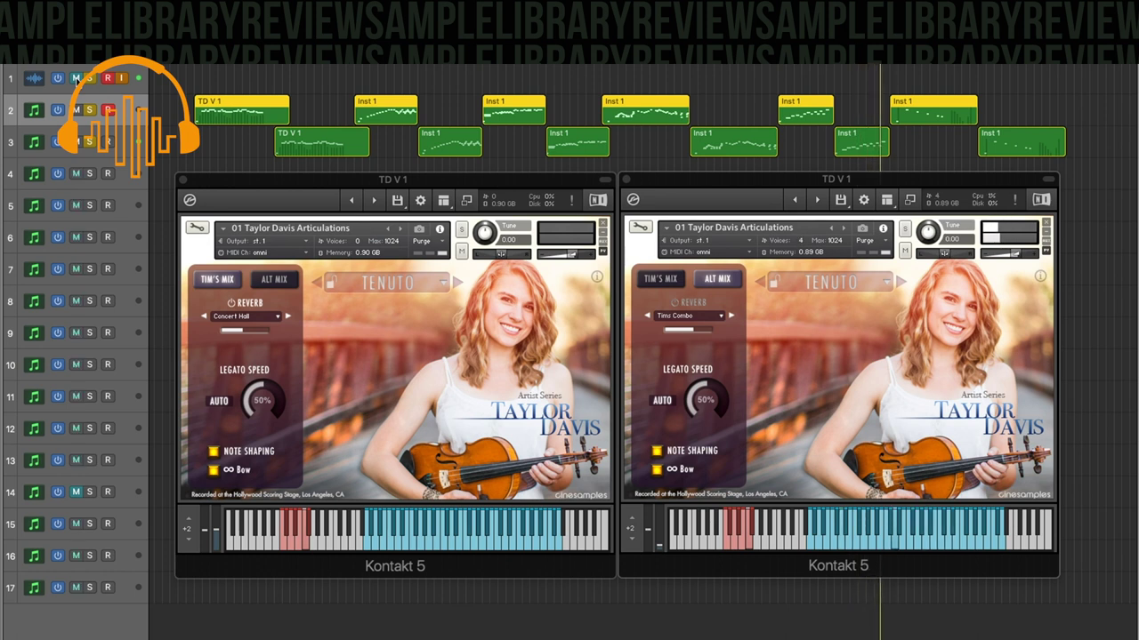
- Turn the right Taylor Davis instance's reverb back on and select the last Inst 1 region on track 3
left_click(674, 310)
left_click(674, 304)
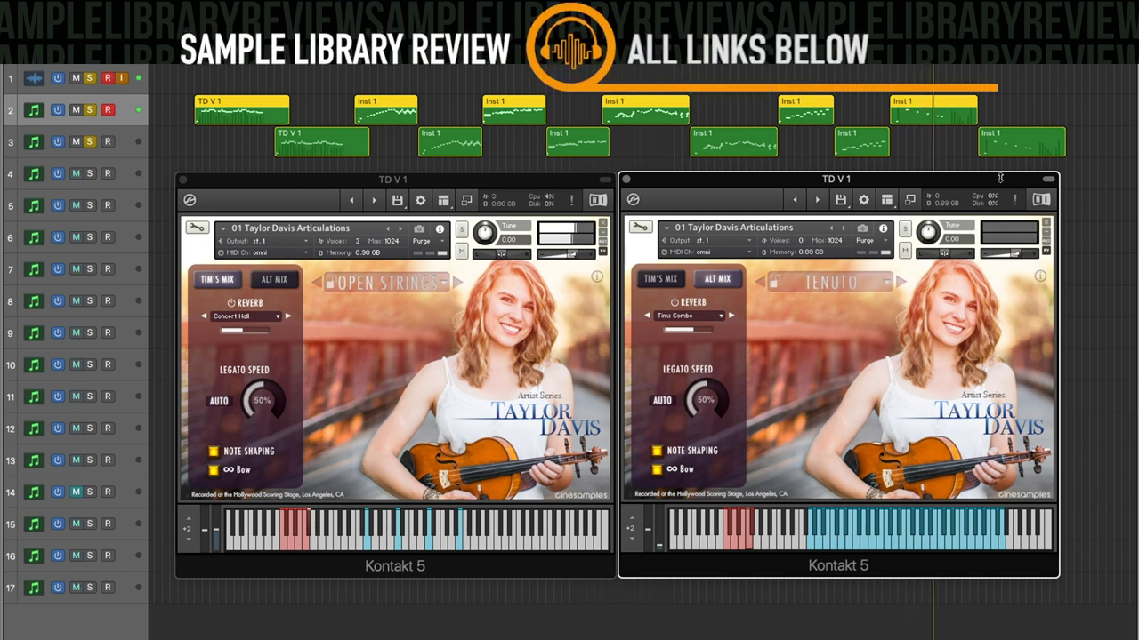
left_click(1003, 134)
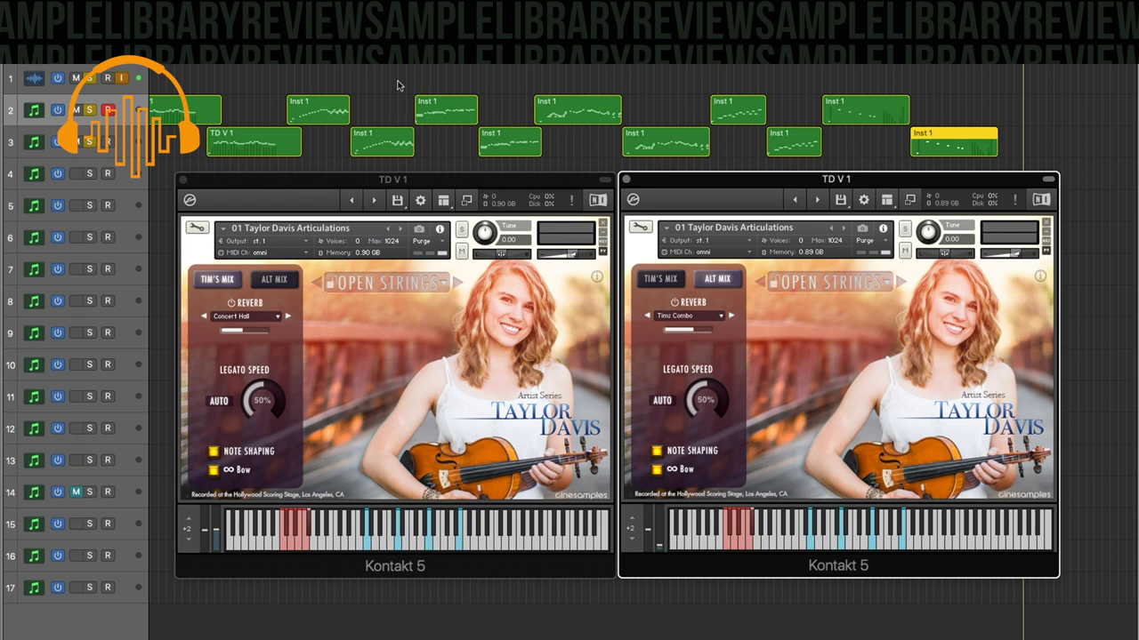
- Return to Logic Pro and switch to the other, larger arrangement window
key("super+Tab")
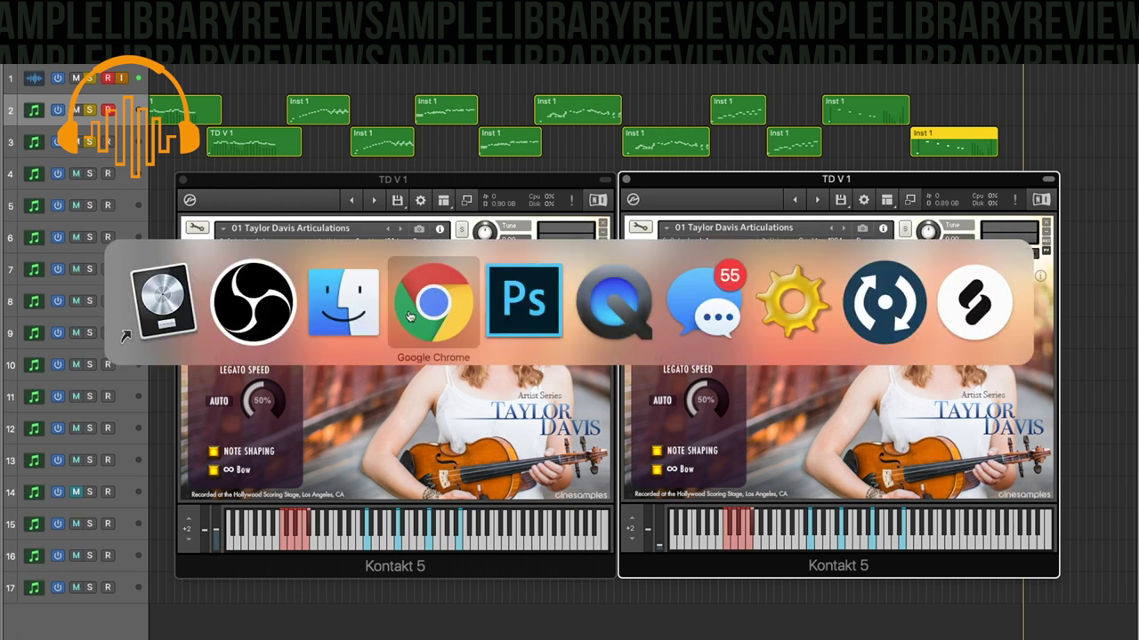
left_click(164, 307)
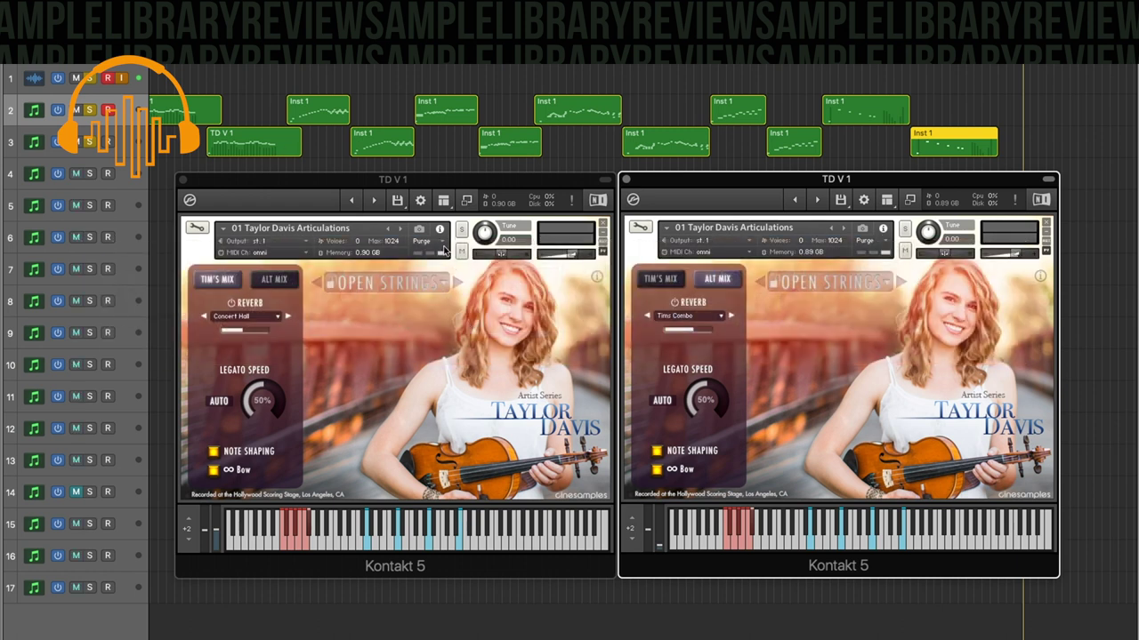
key("super+Tab")
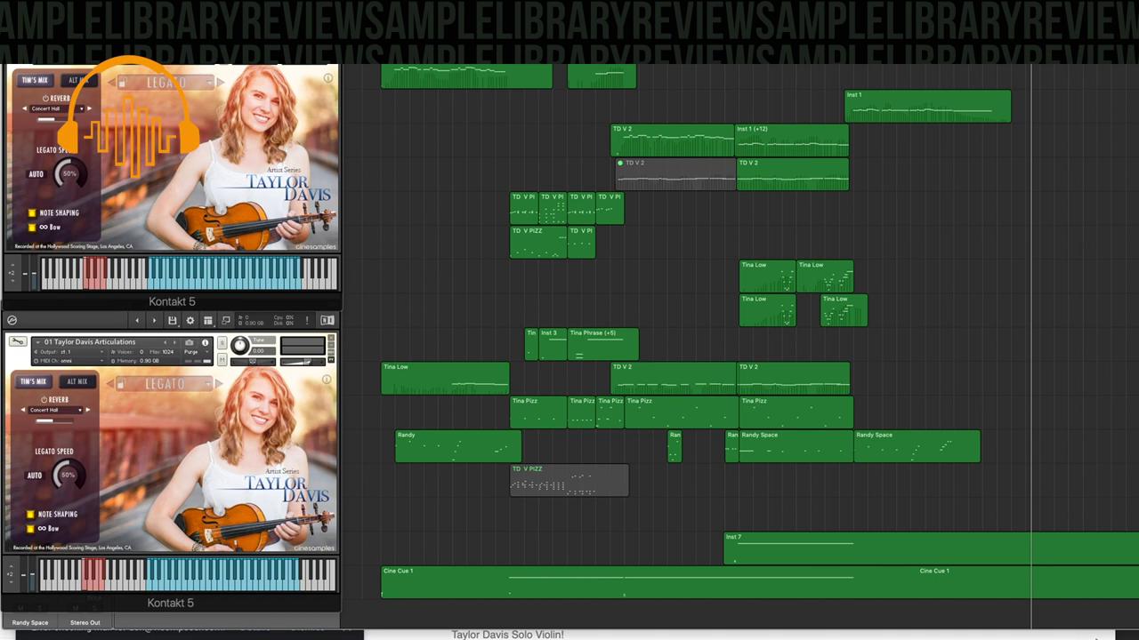
- Move and close the Randy Space window, select the Tina Phrase track, and reposition its window
left_click_drag(783, 233, 703, 87)
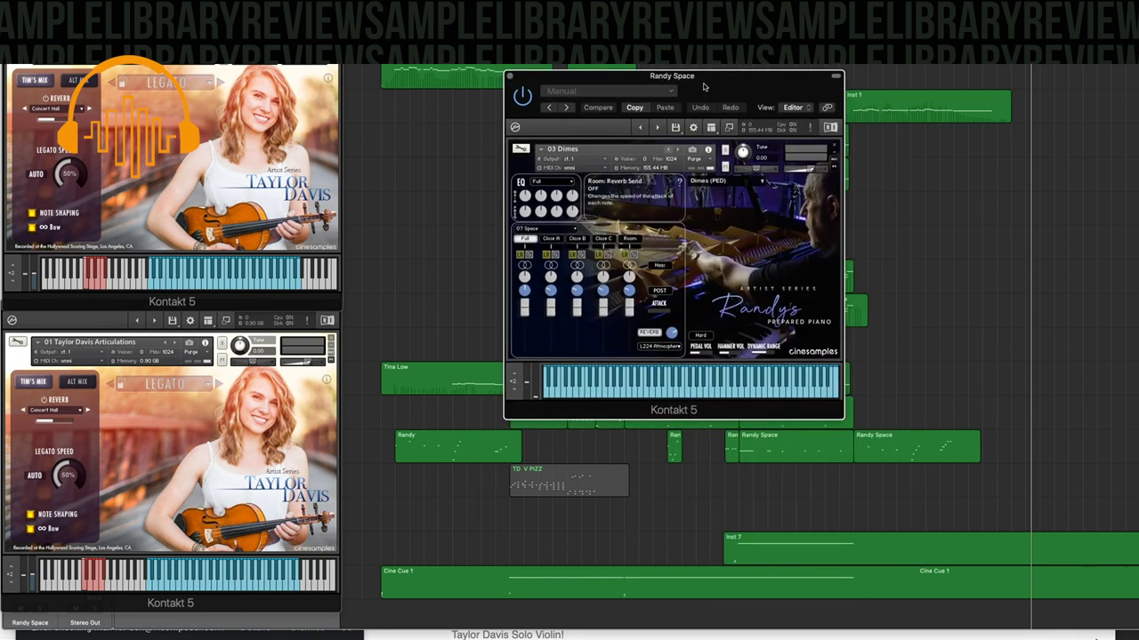
left_click(509, 77)
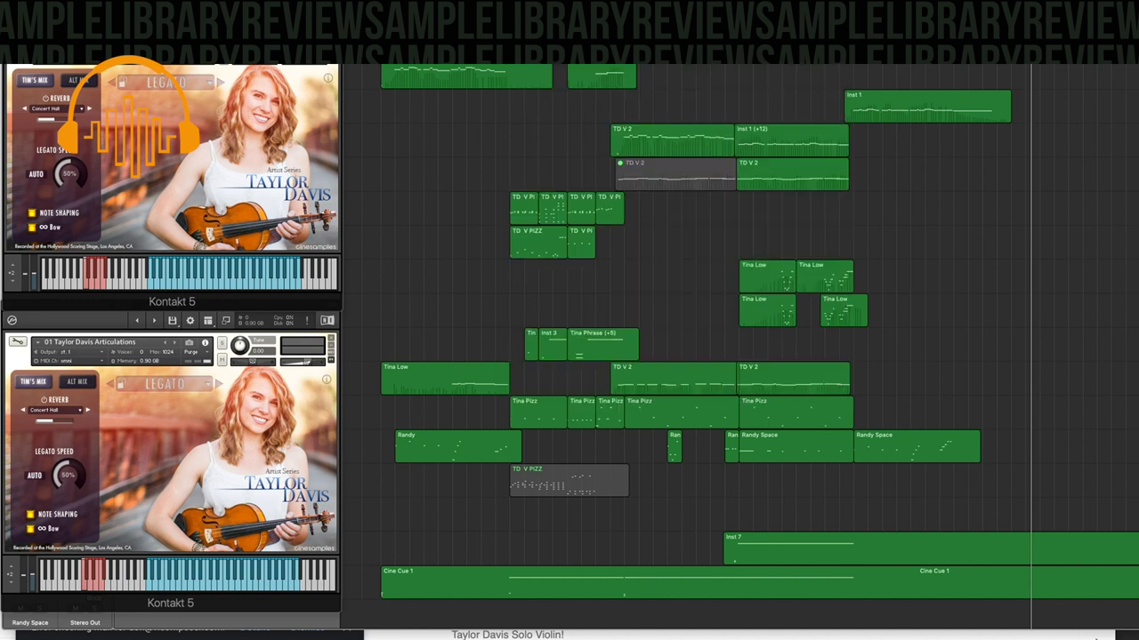
key("Up")
left_click_drag(613, 229, 534, 58)
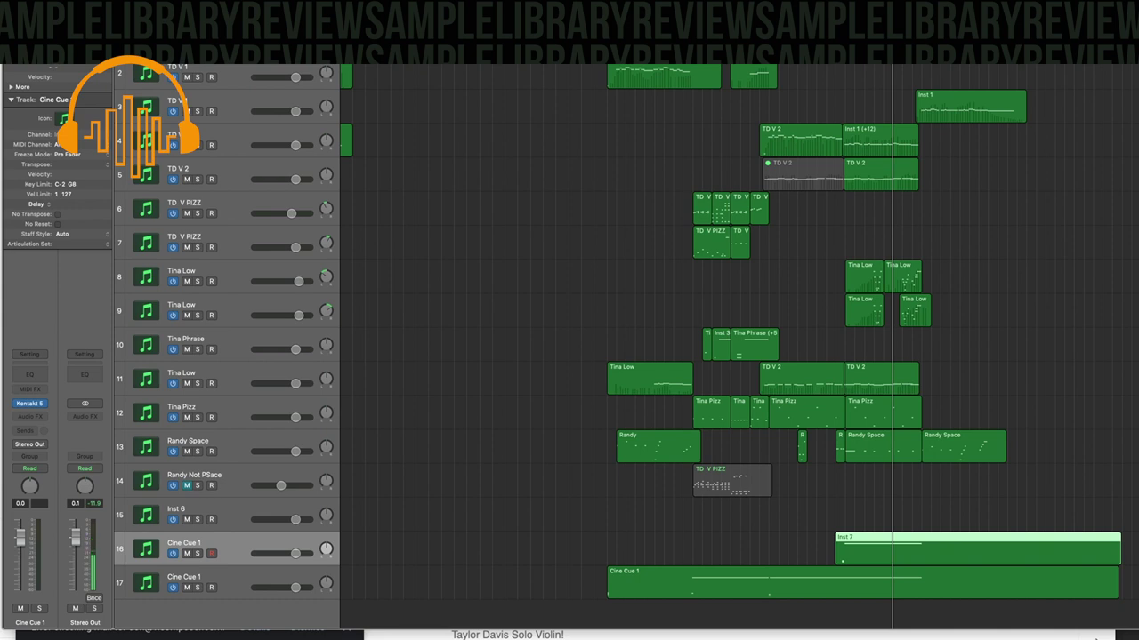
- Open the Cine Cue 1 Kontakt window, move it left, close it, and scroll the arrangement
key("v")
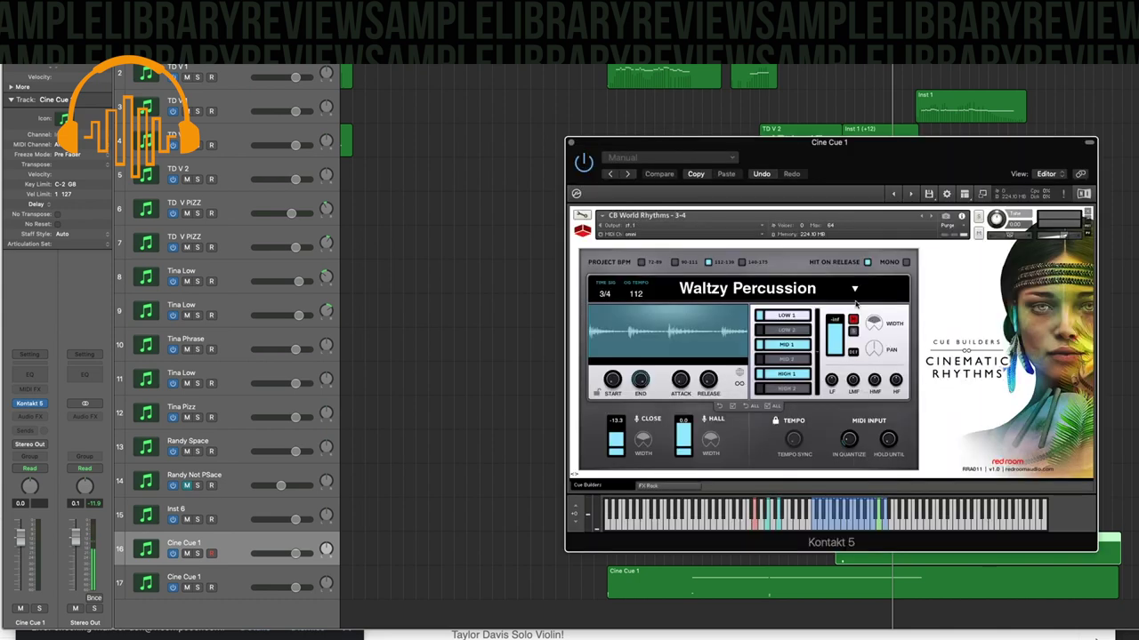
left_click_drag(870, 171, 925, 20)
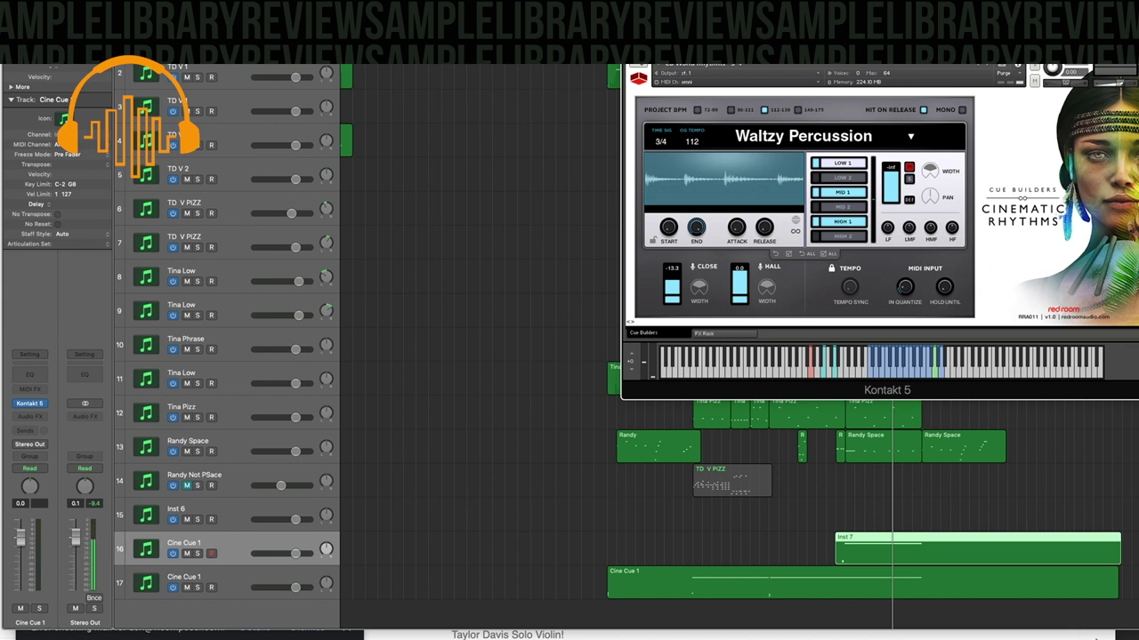
key("super+w")
scroll(724, 233, "right", 5)
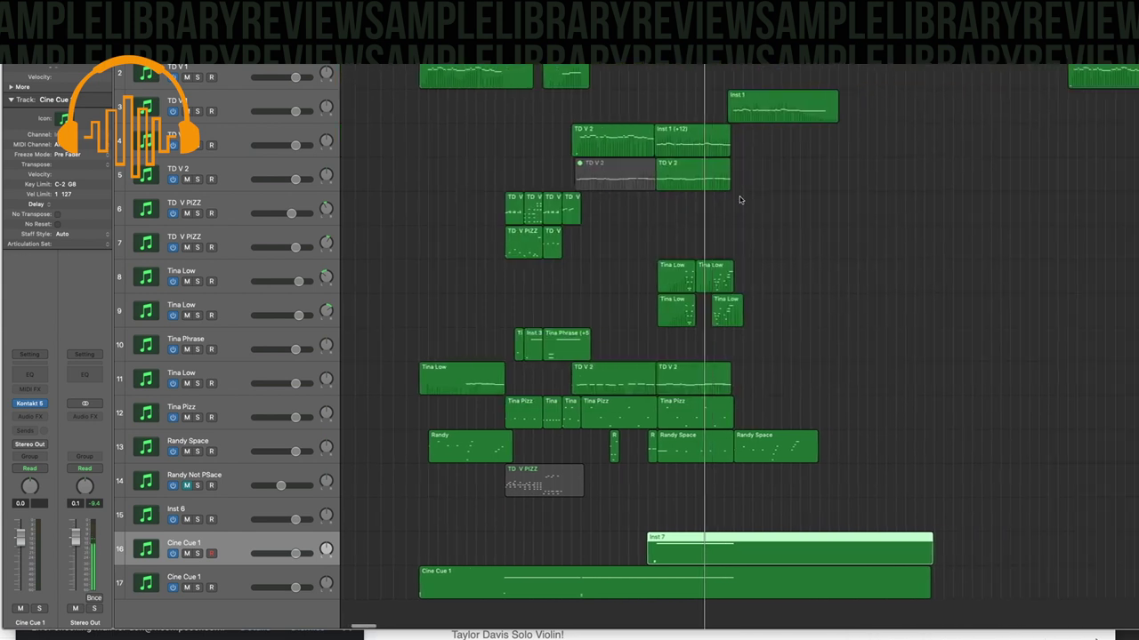
scroll(724, 238, "up", 5)
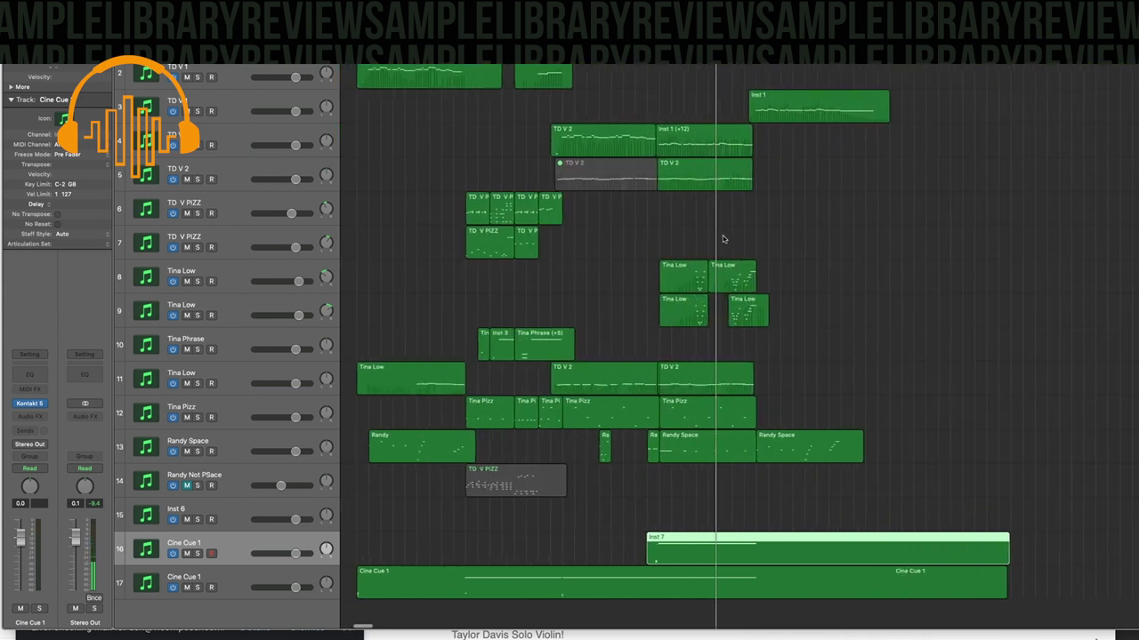
scroll(723, 238, "left", 3)
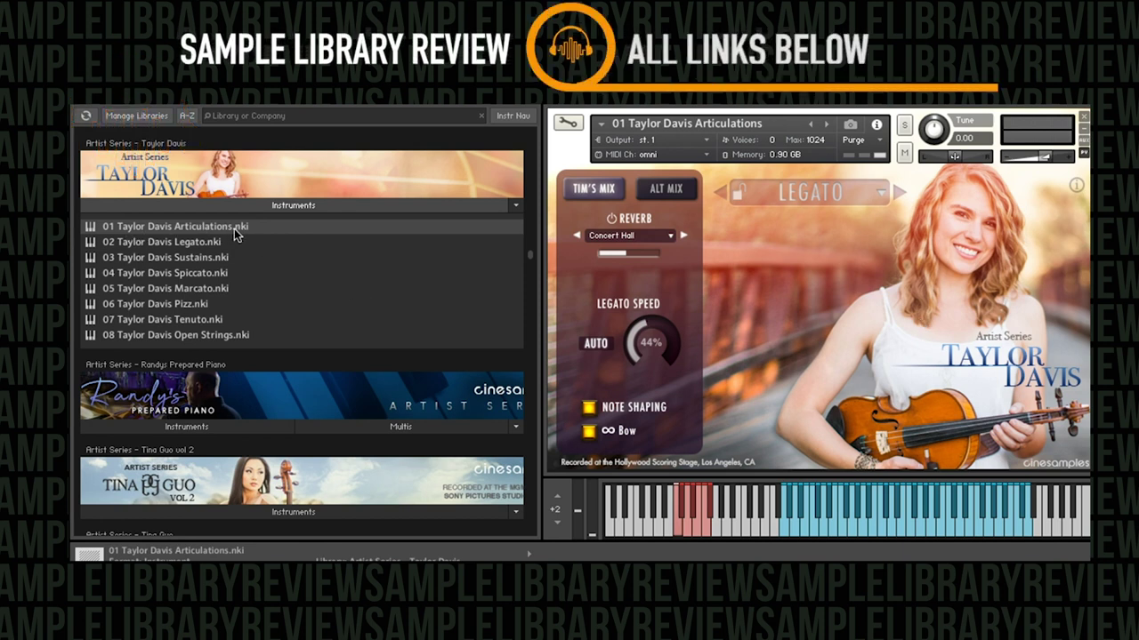
left_click(876, 198)
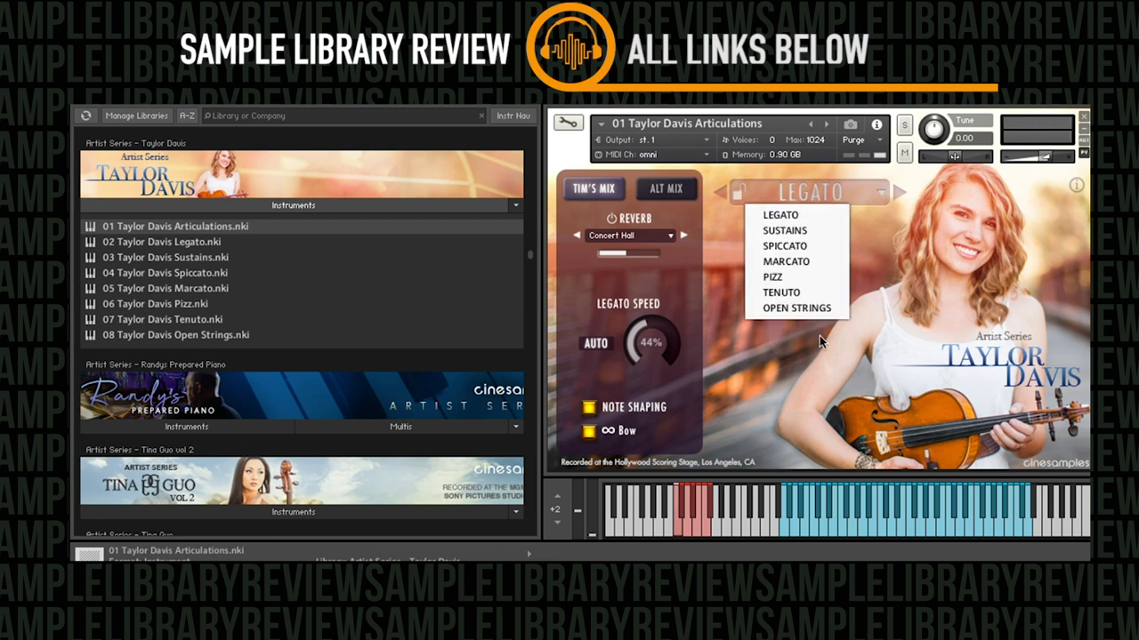
left_click(893, 184)
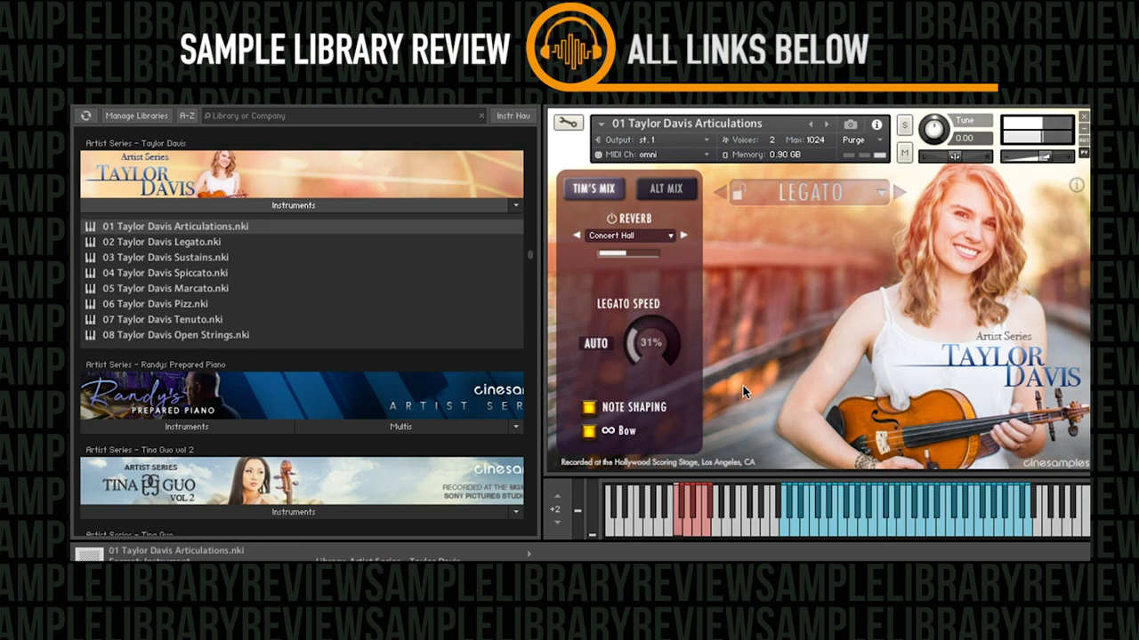
left_click(596, 343)
left_click(596, 344)
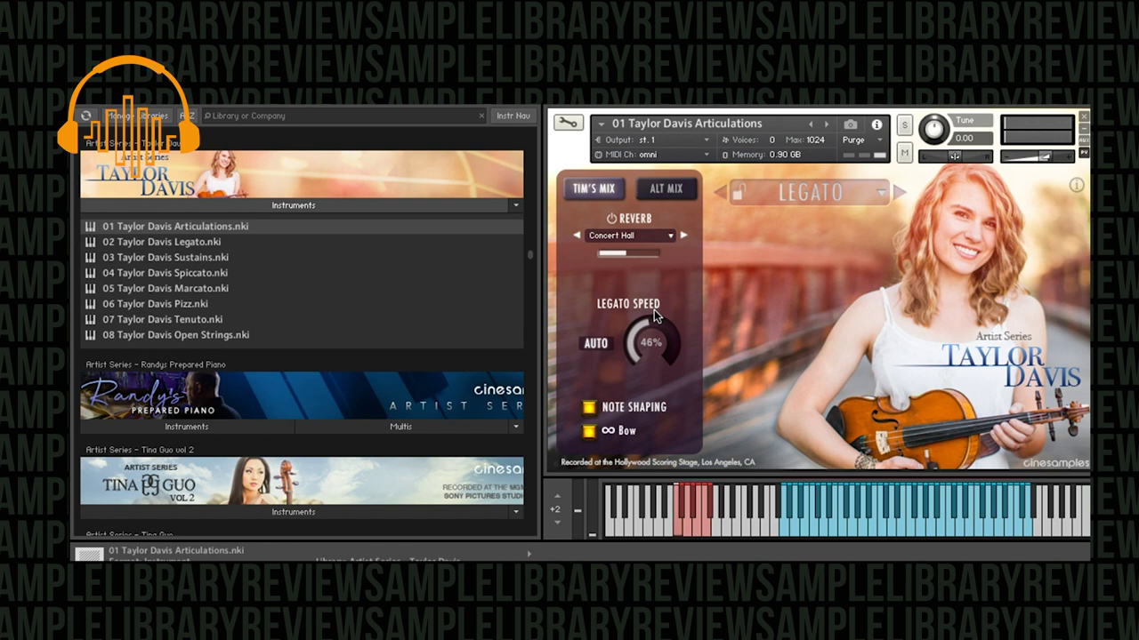
left_click(594, 344)
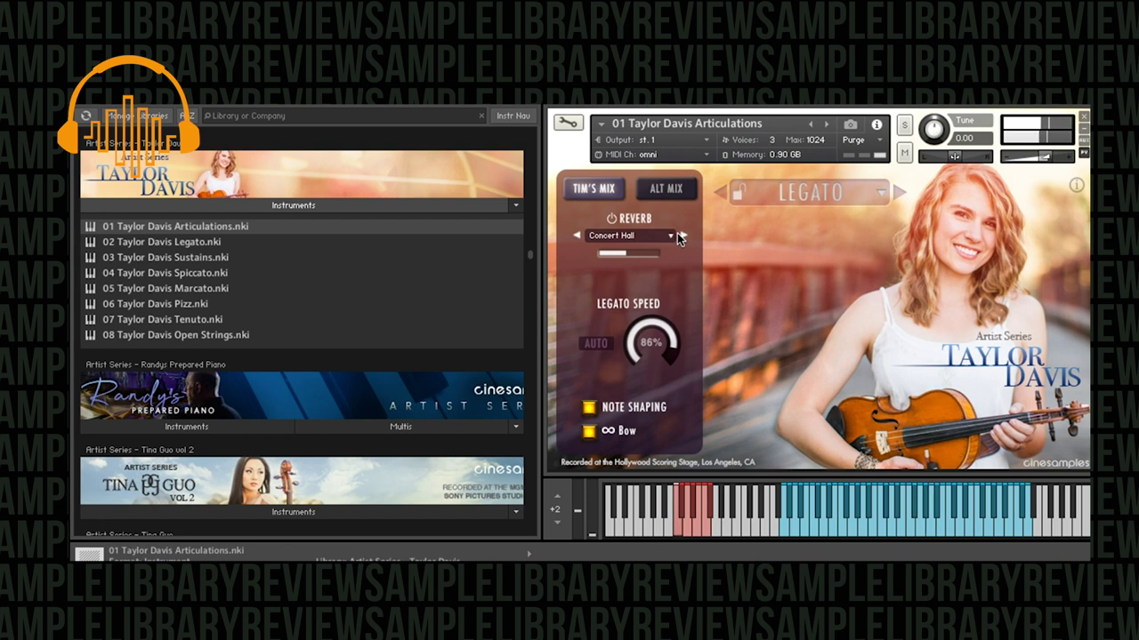
left_click_drag(657, 331, 654, 303)
left_click(595, 343)
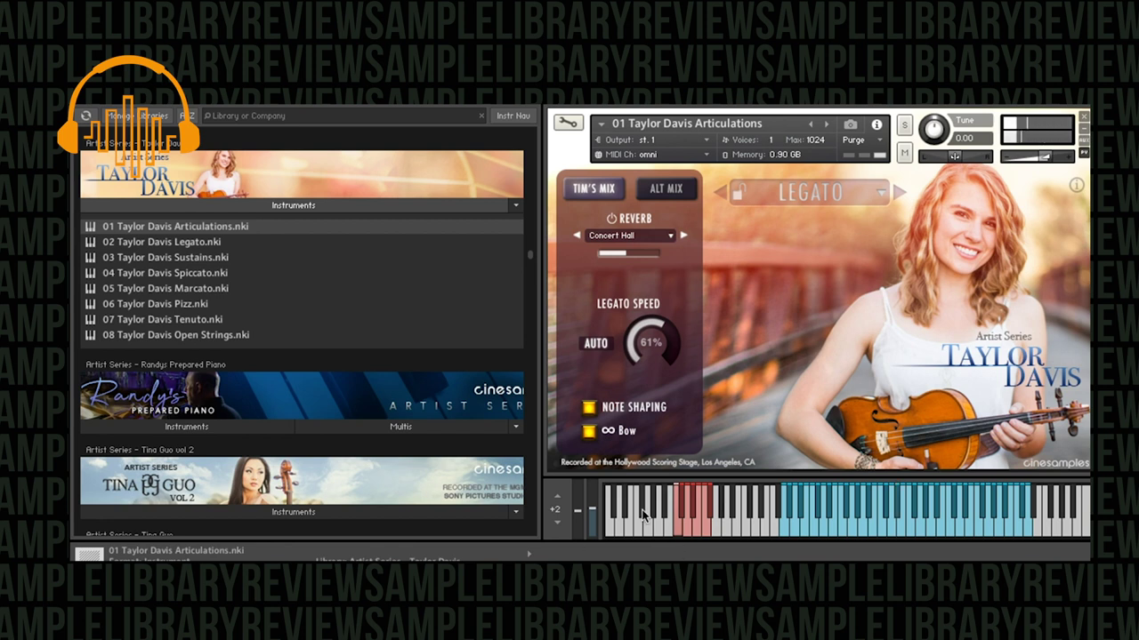
left_click(588, 408)
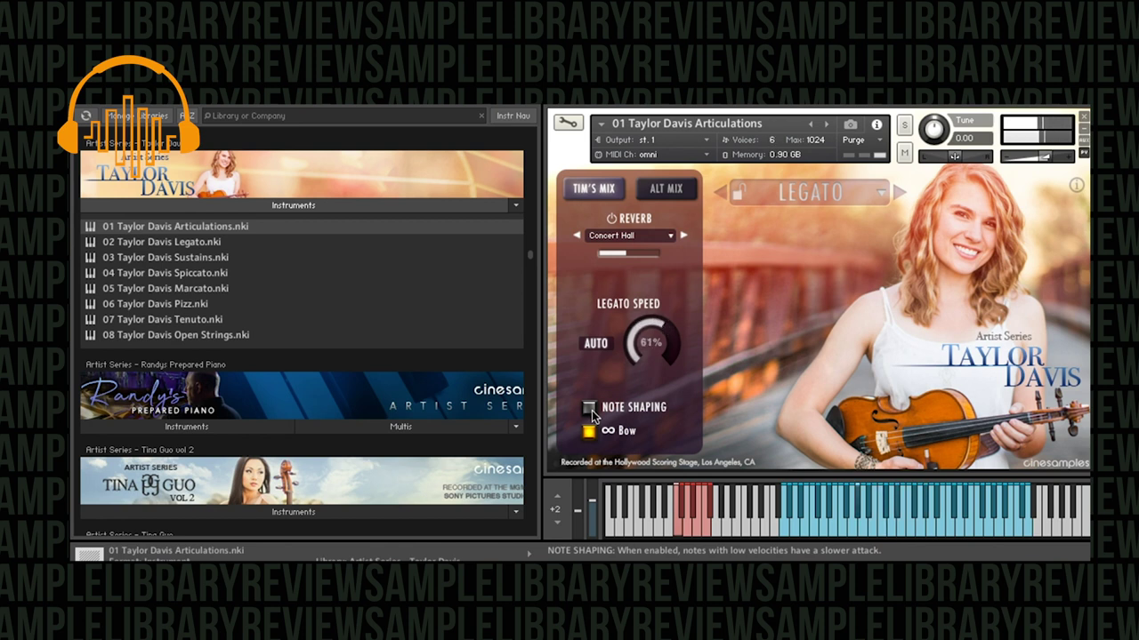
left_click(589, 408)
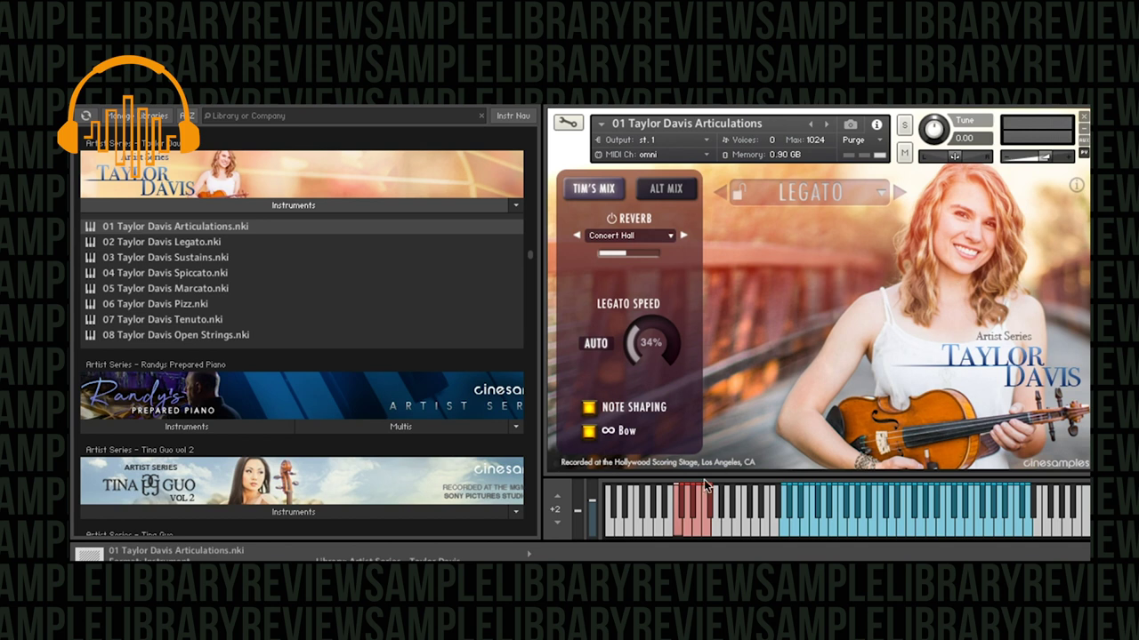
- Toggle the ∞ Bow option off, back on, and finally off
left_click(589, 432)
left_click(588, 431)
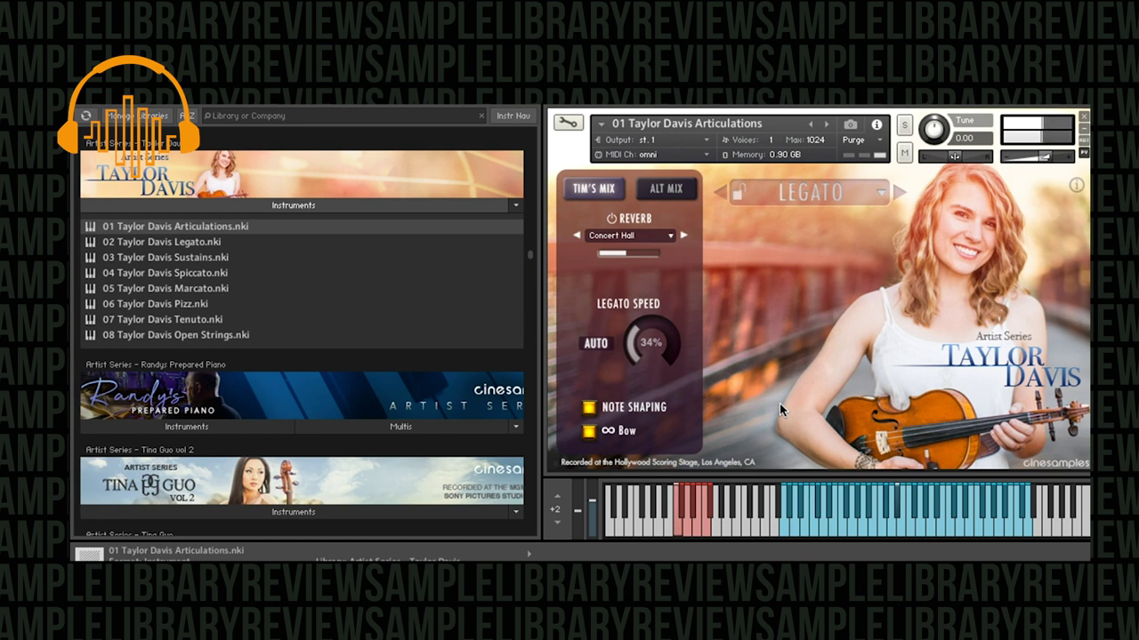
left_click(628, 435)
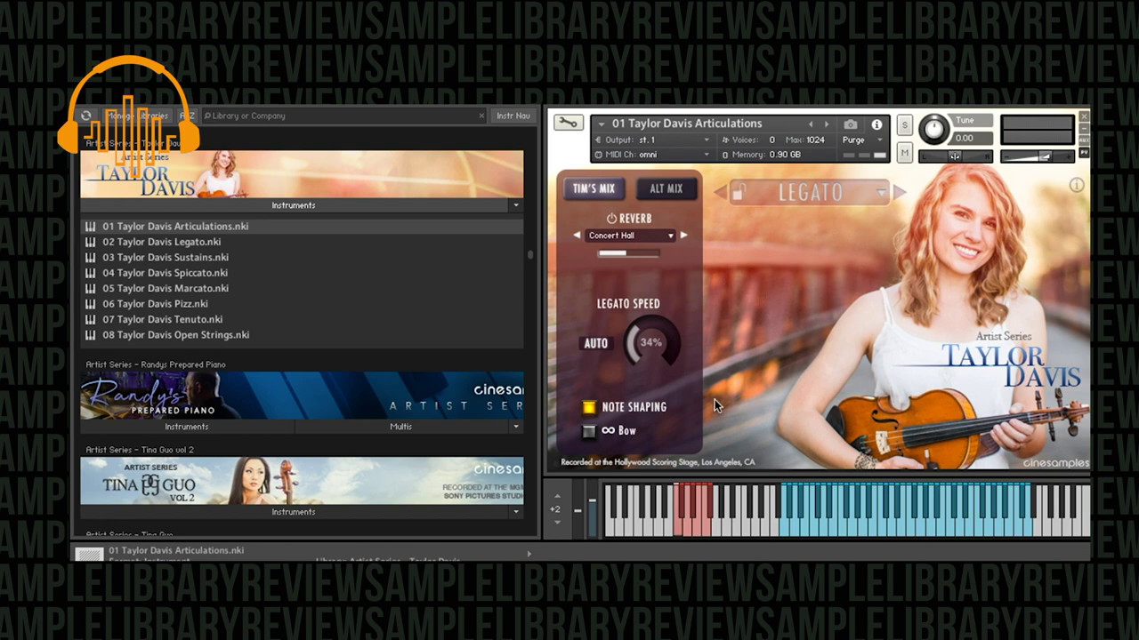
- Audition the HWSS Long, HWSS Wide and Tims Room reverb rooms, keeping Tims Room
left_click(627, 236)
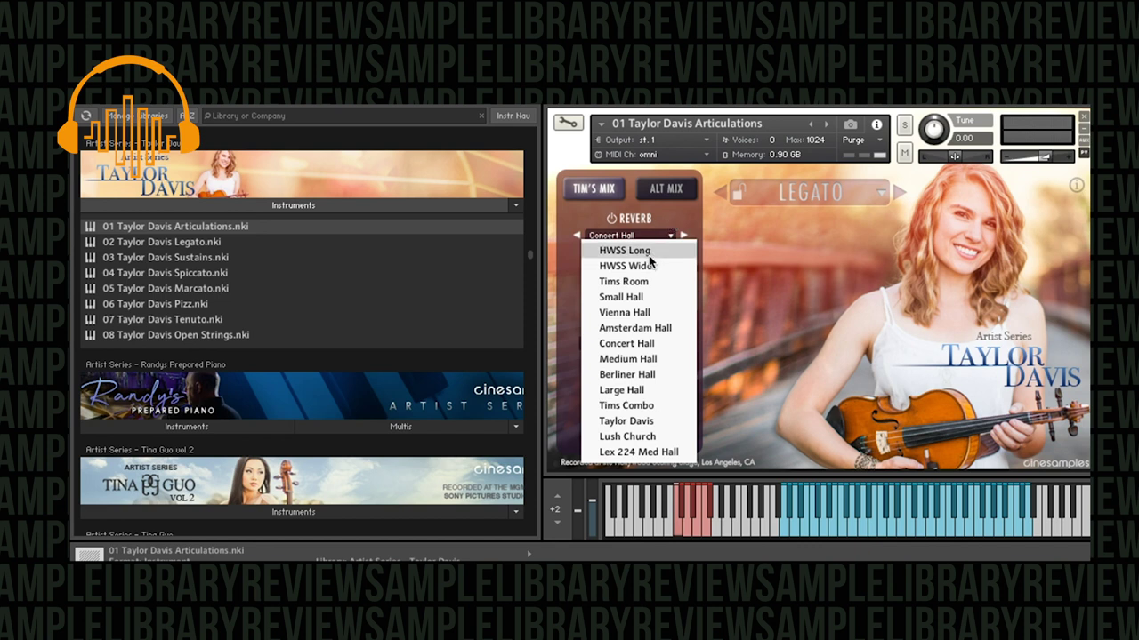
left_click(648, 255)
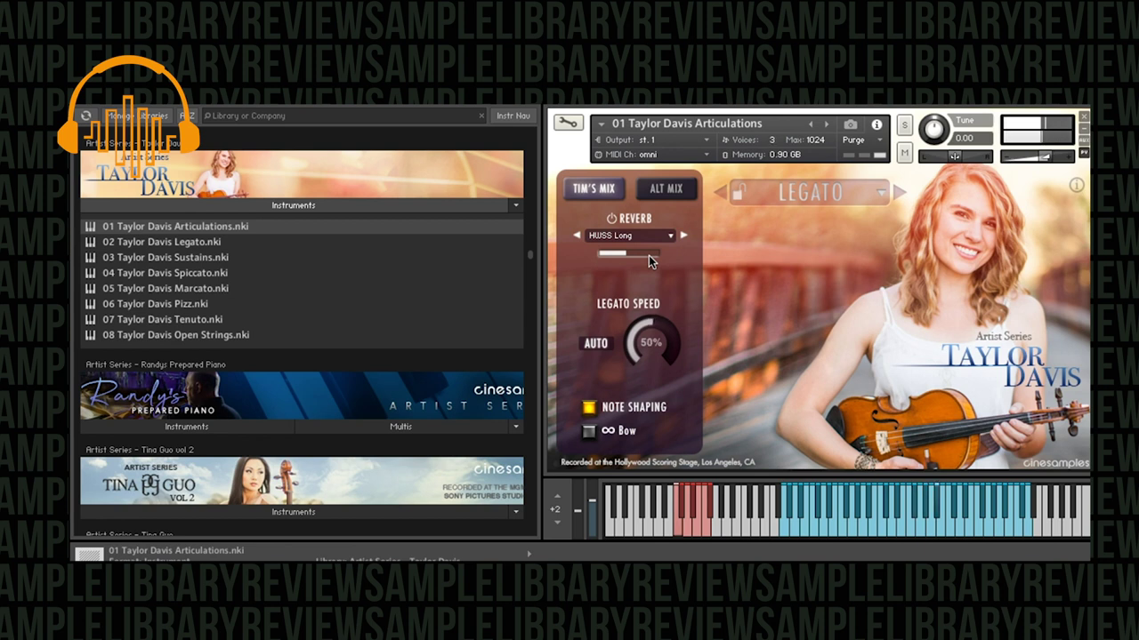
left_click(630, 236)
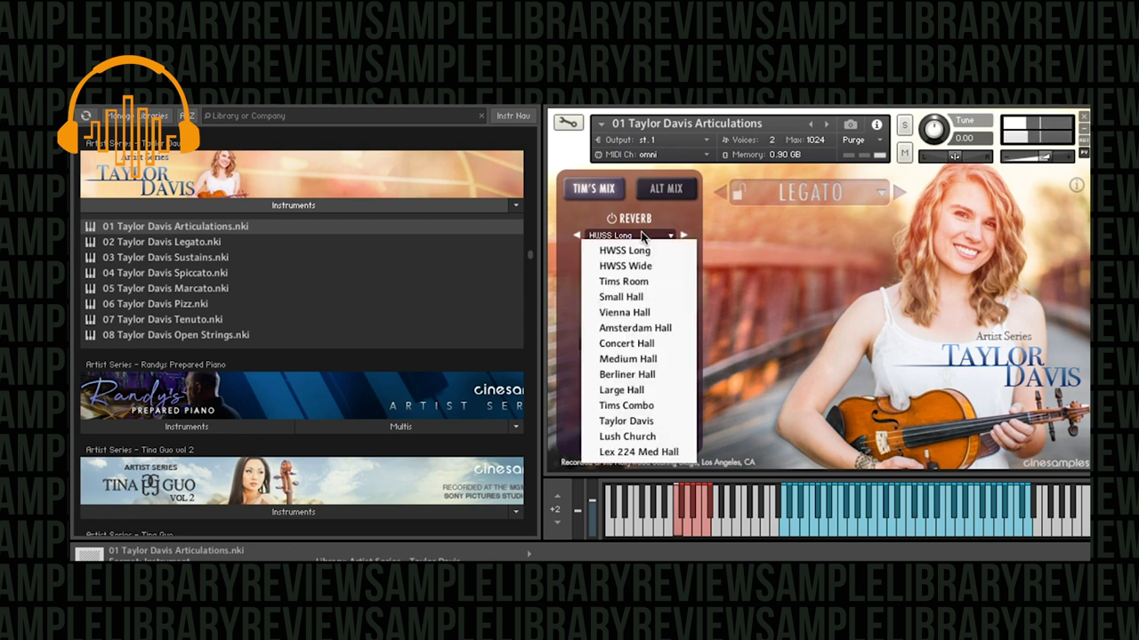
left_click(656, 267)
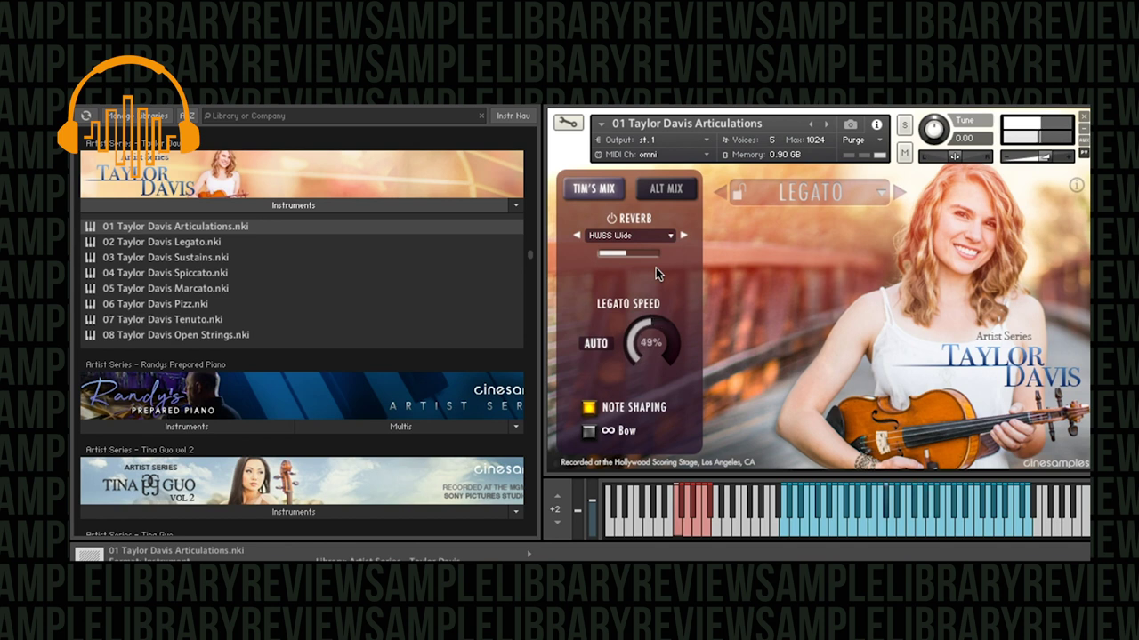
left_click(640, 236)
left_click(663, 281)
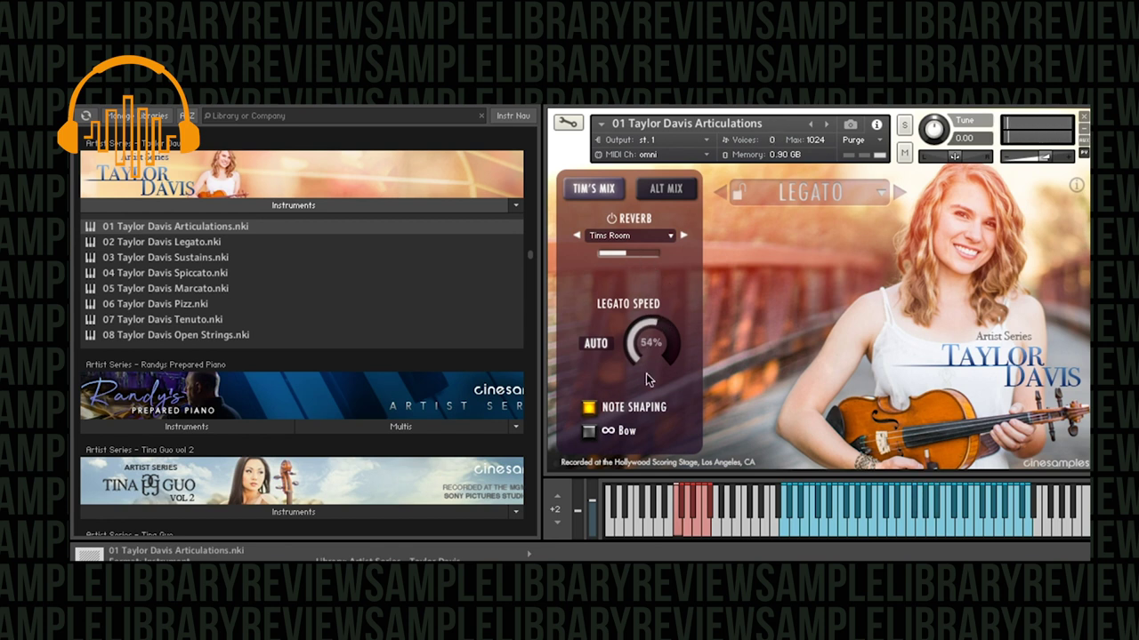
left_click(643, 238)
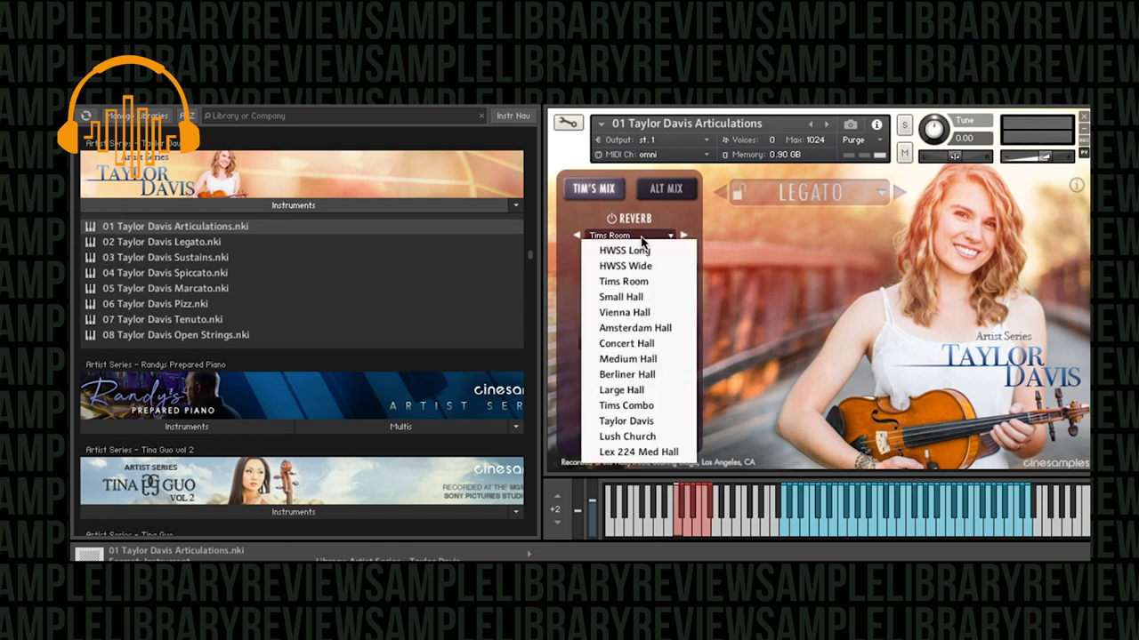
left_click(649, 222)
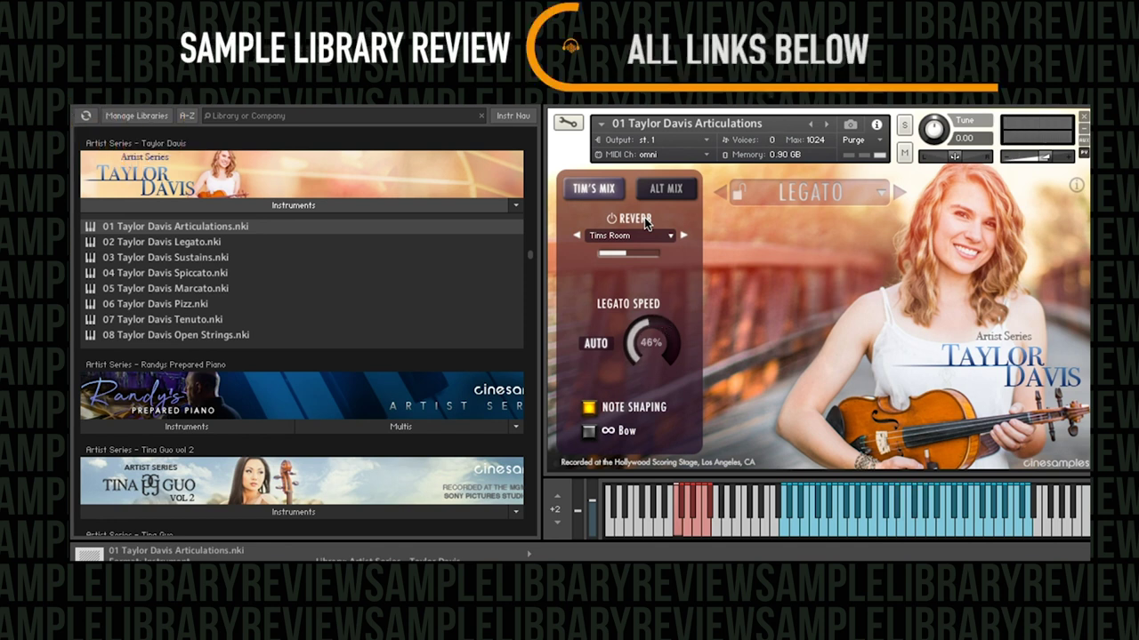
- Switch the reverb to Vienna Hall, then settle on Medium Hall
left_click(644, 236)
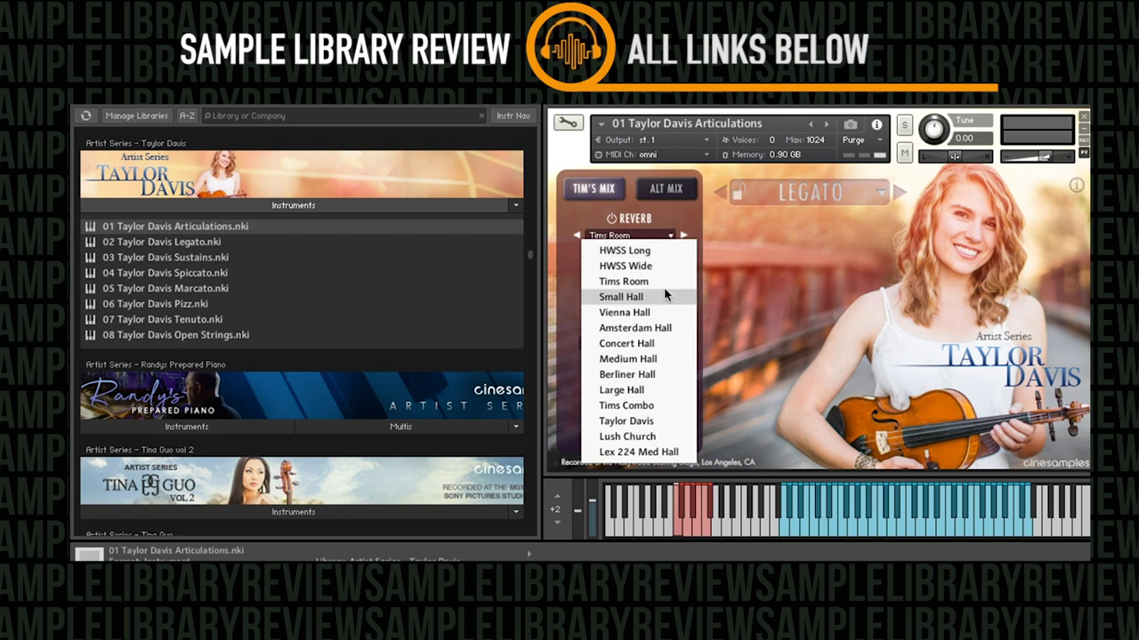
left_click(624, 313)
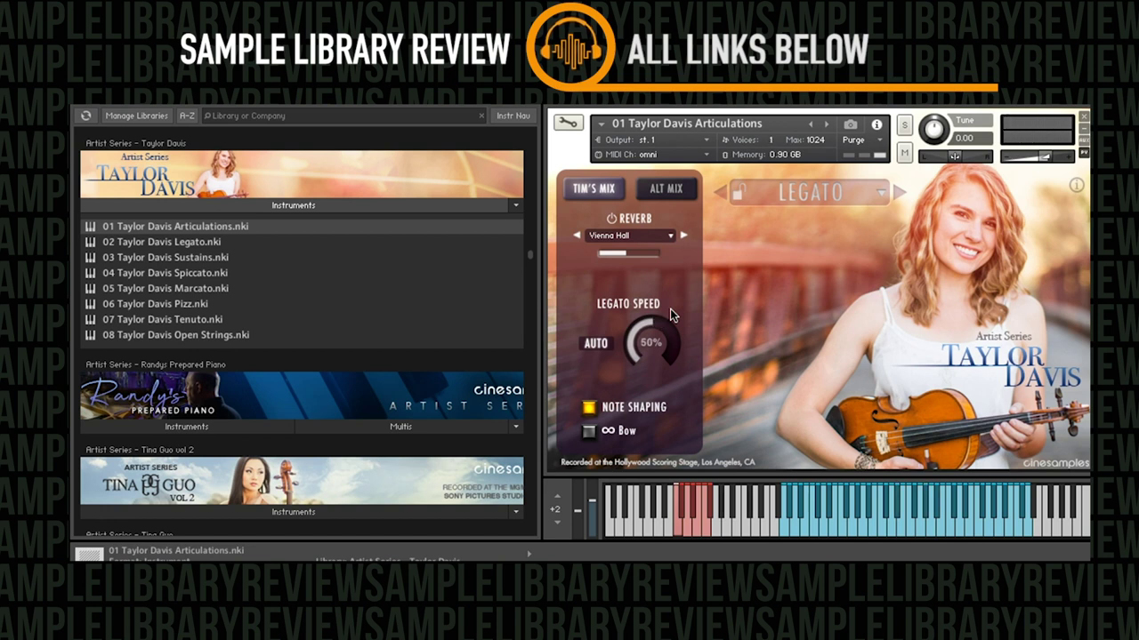
left_click(649, 238)
left_click(663, 359)
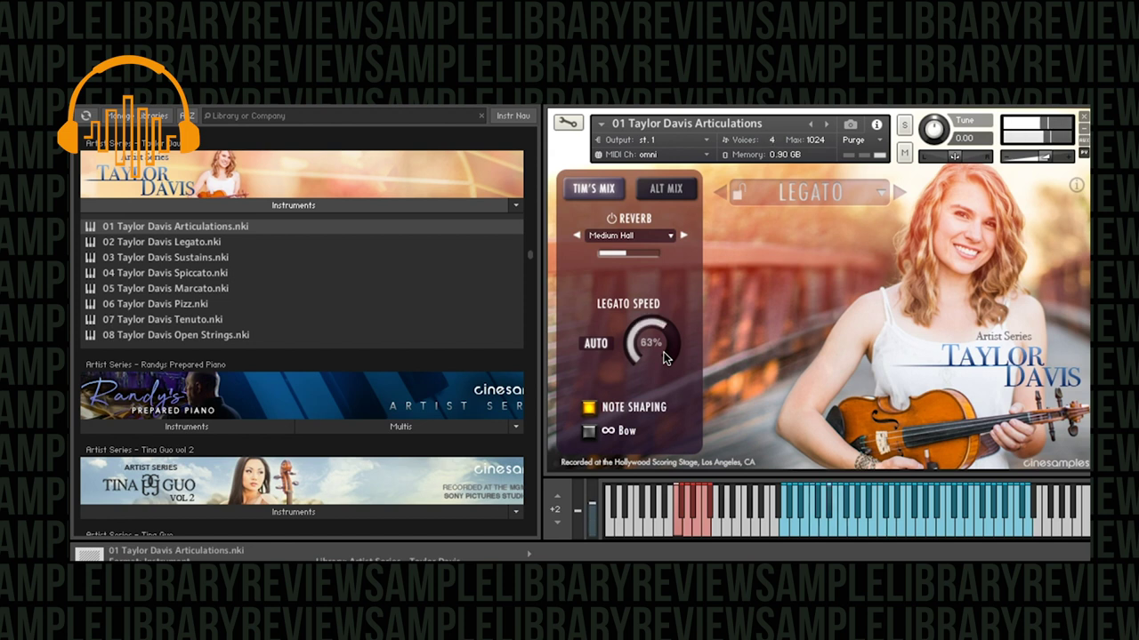
scroll(662, 358, "down", 4)
- Try the Taylor Davis reverb room, then set the reverb to Lex 224 Med Hall
left_click(669, 234)
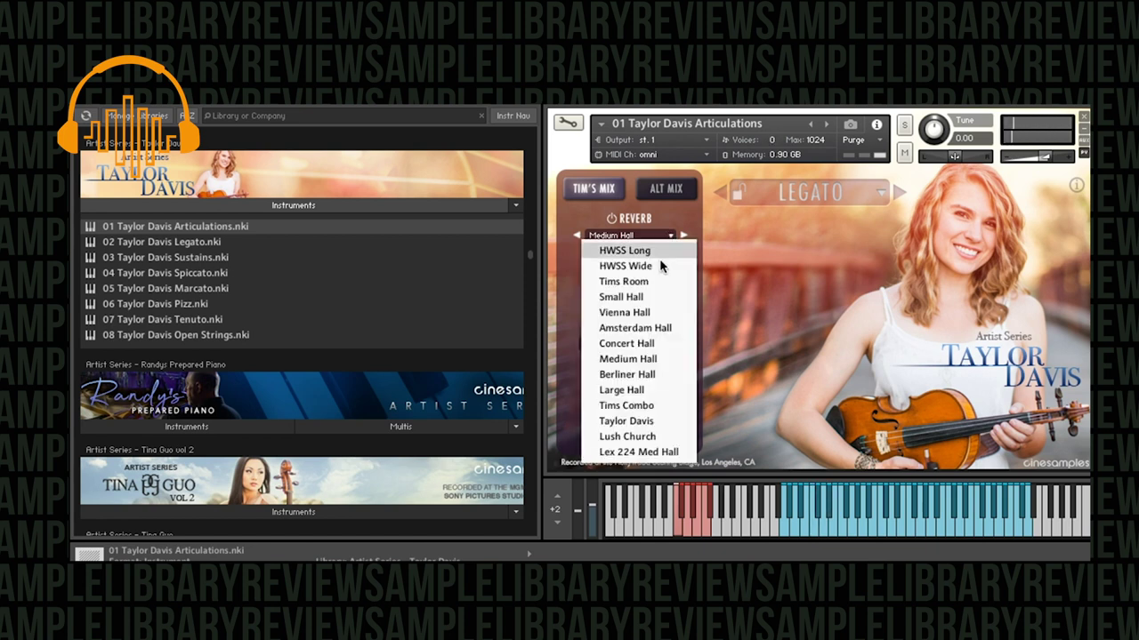
left_click(677, 421)
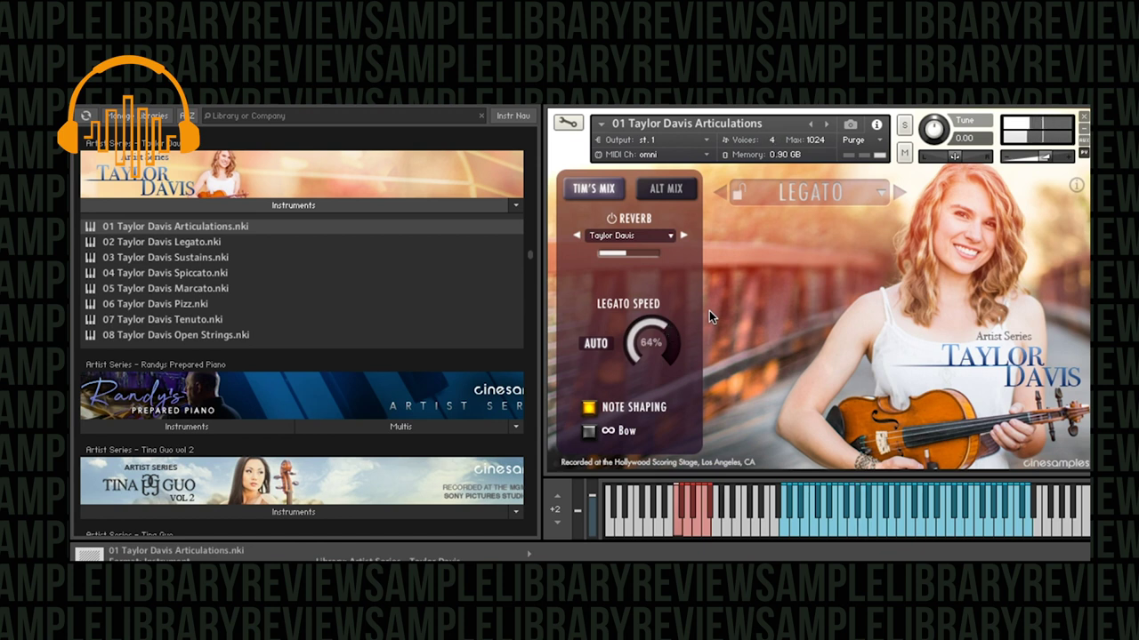
left_click(644, 238)
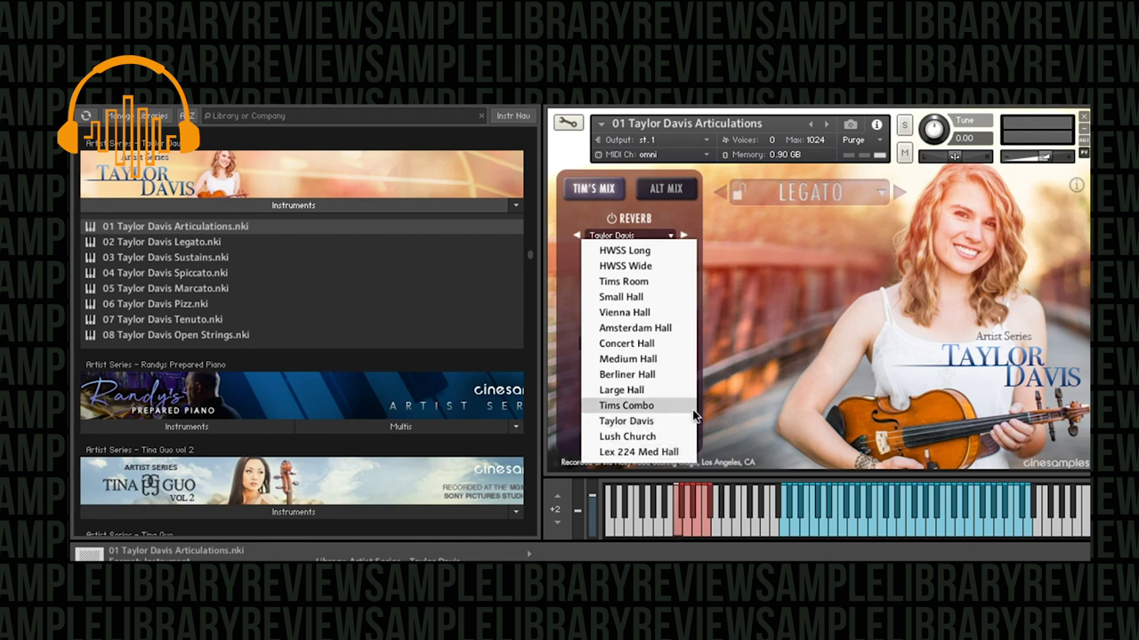
left_click(663, 452)
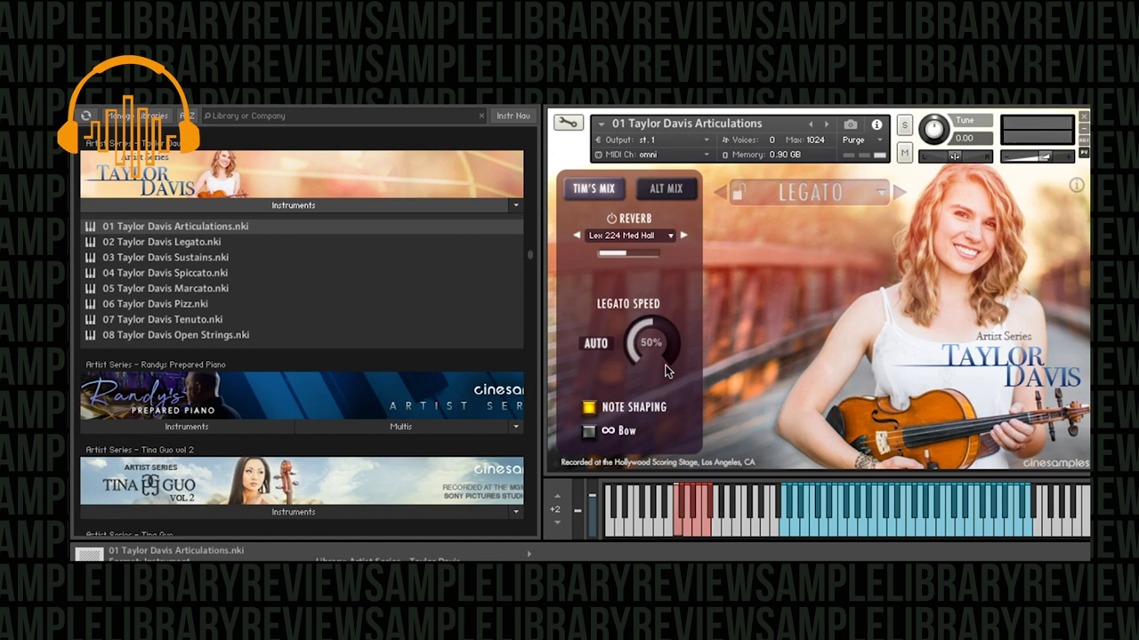
- Re-enable ∞ Bow, flip Alt Mix back to Tim's Mix, and choose the Tims Combo reverb
left_click(589, 432)
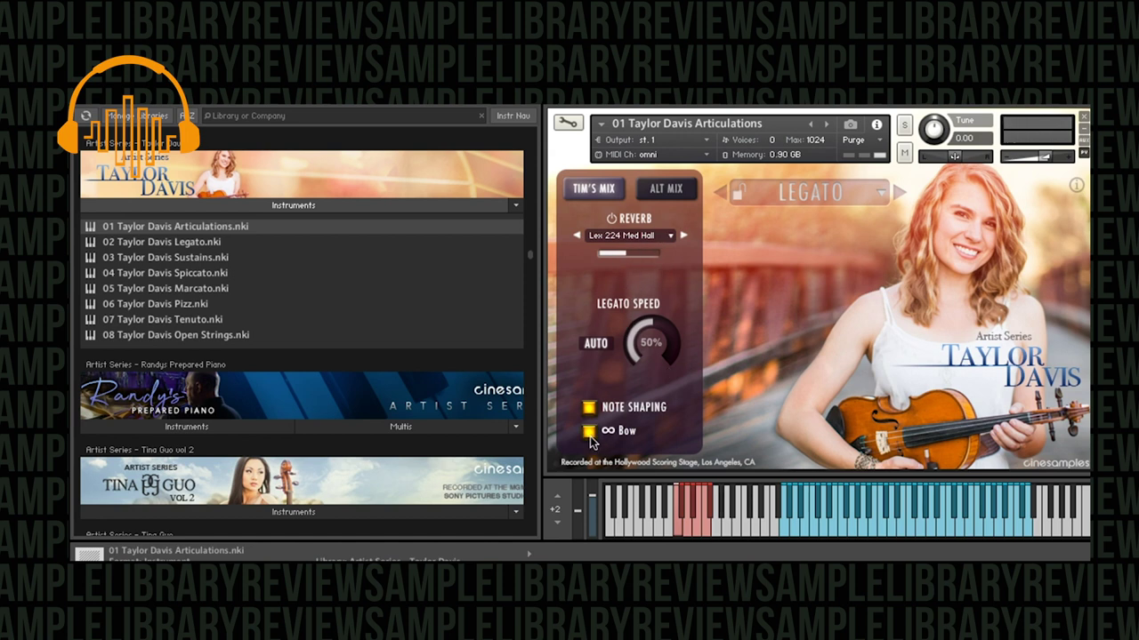
left_click(658, 190)
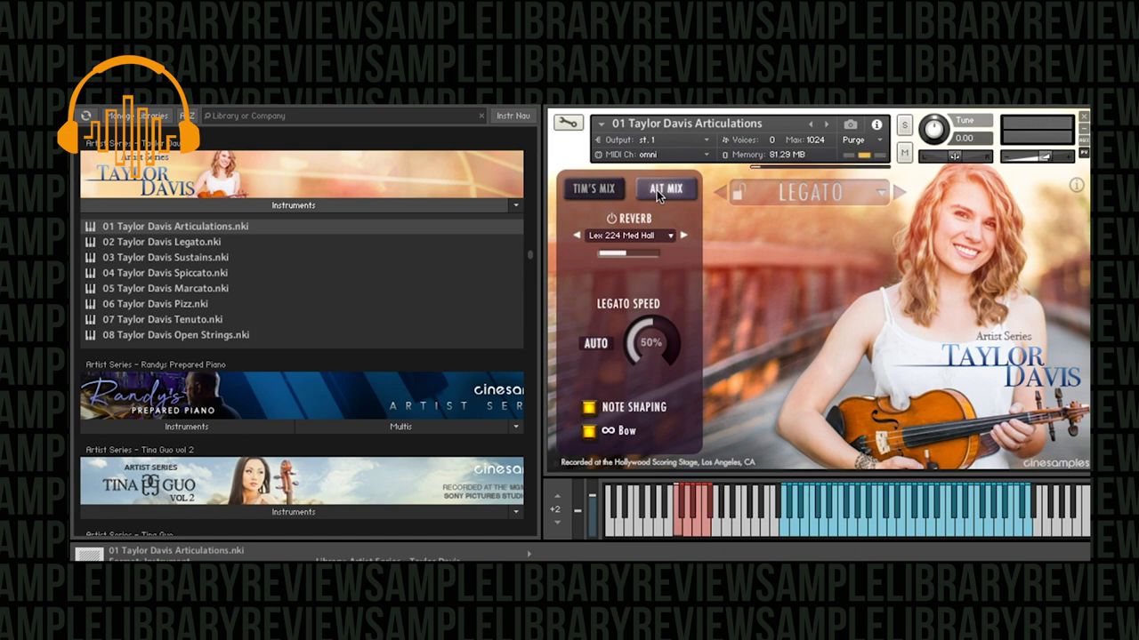
left_click(597, 196)
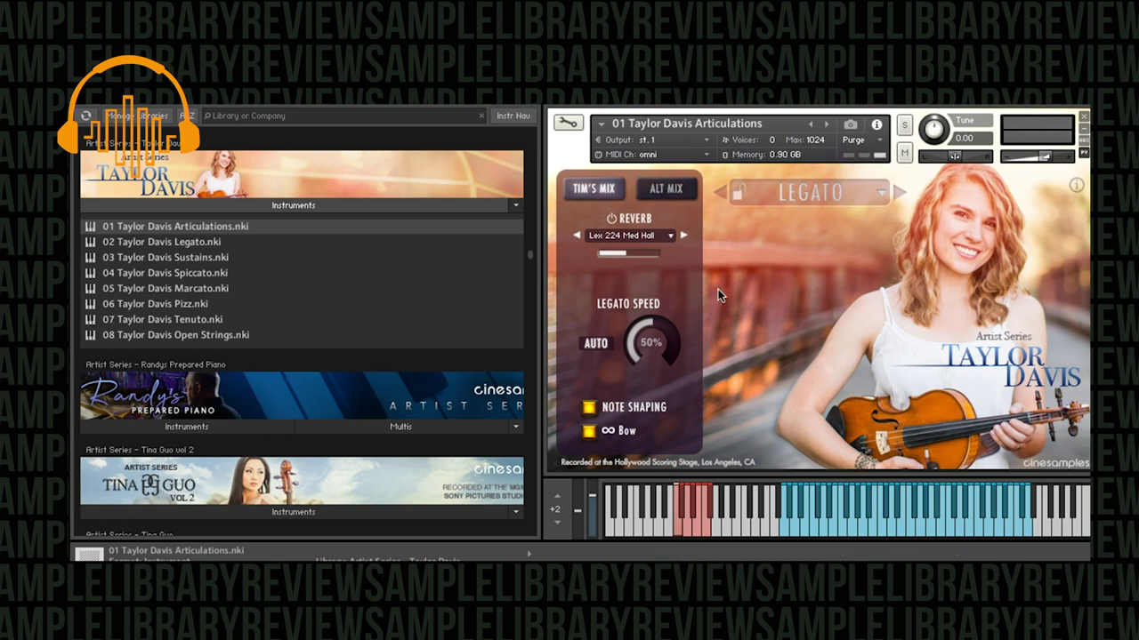
left_click(669, 236)
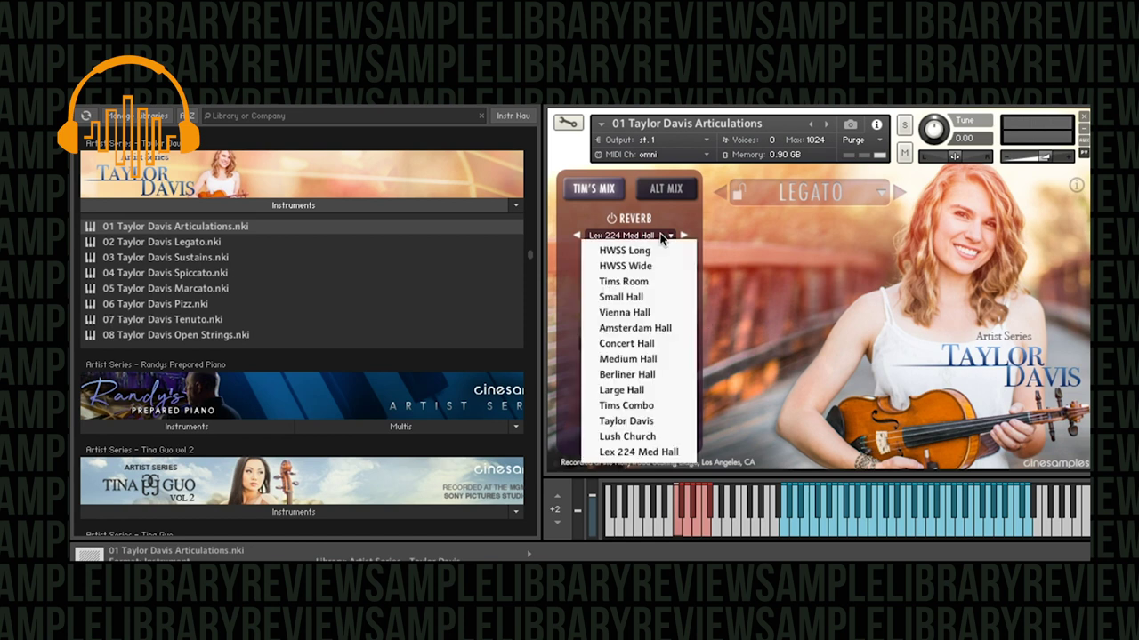
left_click(665, 406)
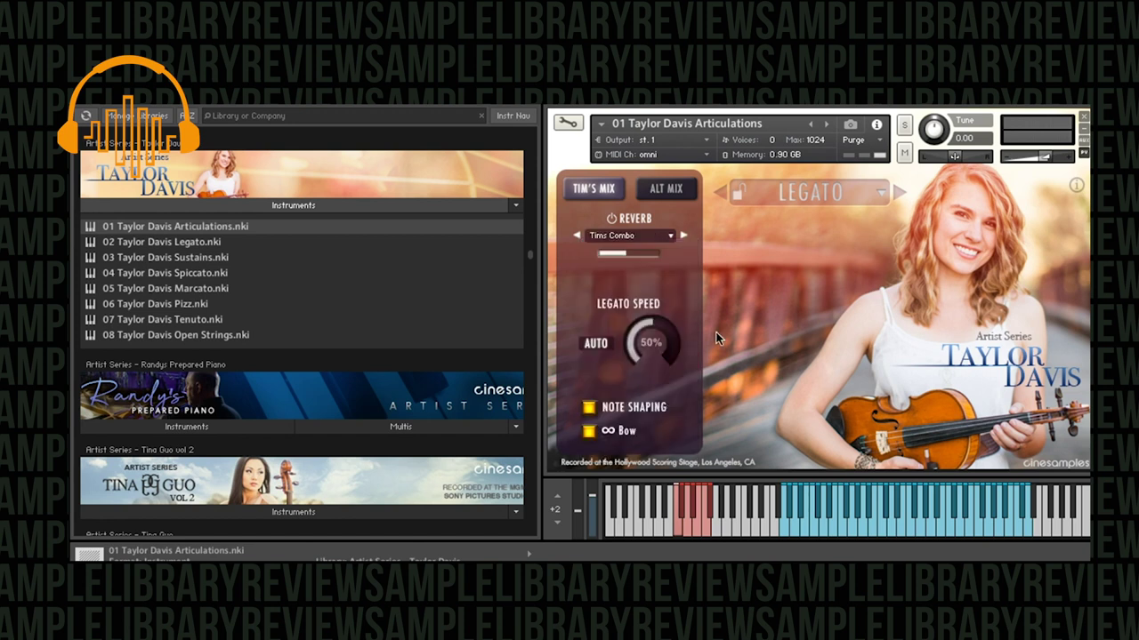